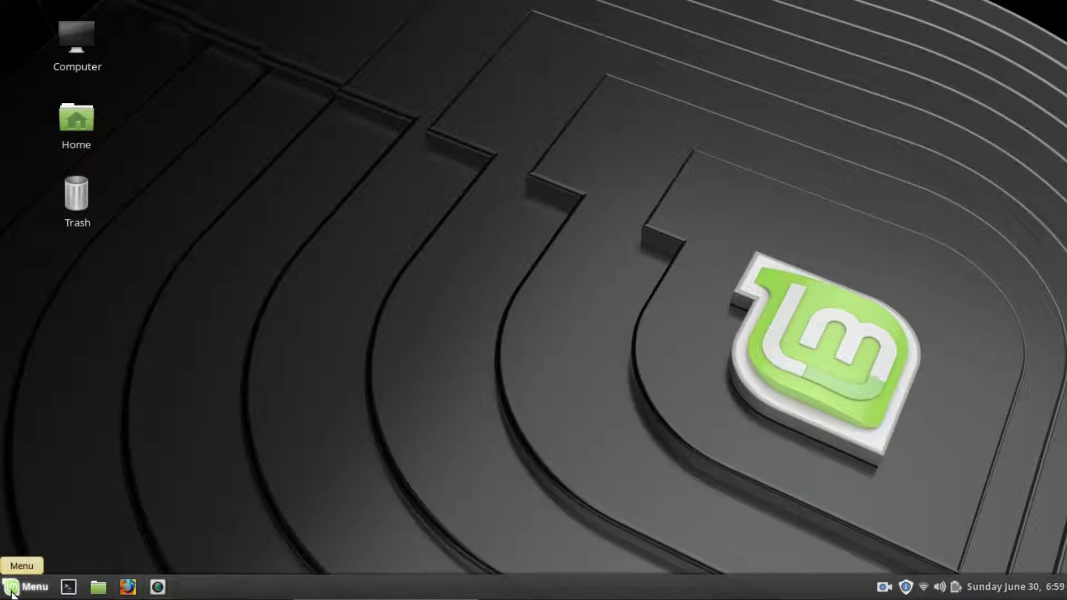
Open the Mint Menu to show the application categories, starting on Accessories
key(super)
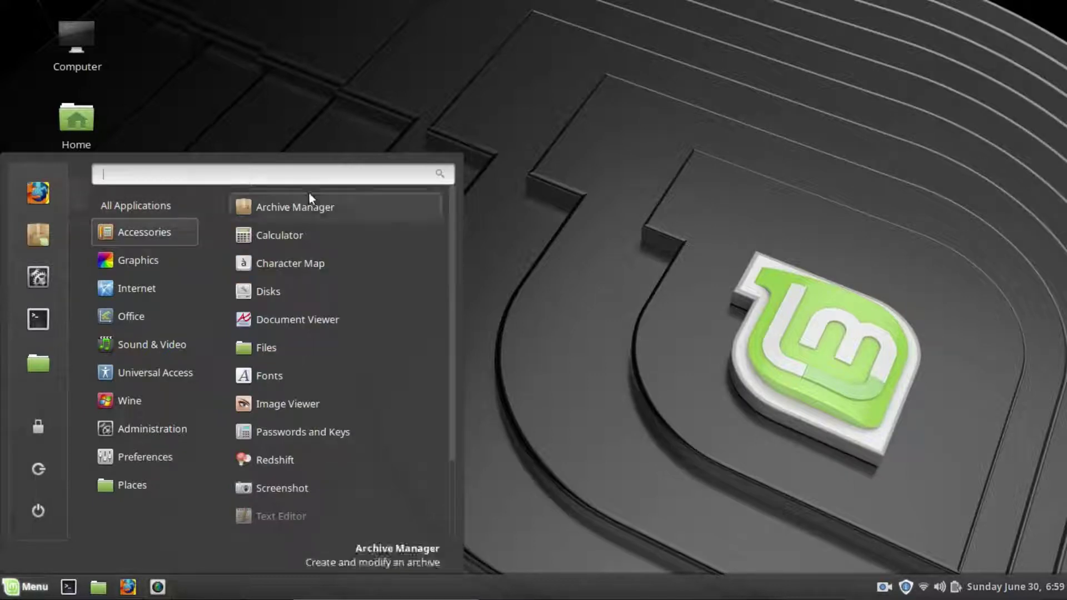
Search the Mint Menu for 'software' and launch Software Manager
text(sof)
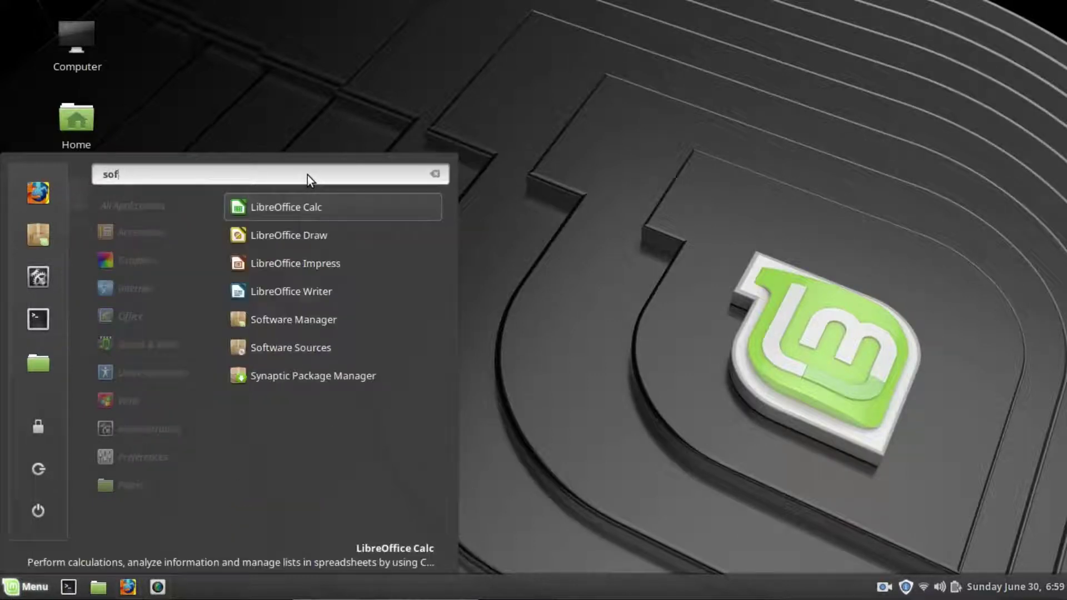
text(tware)
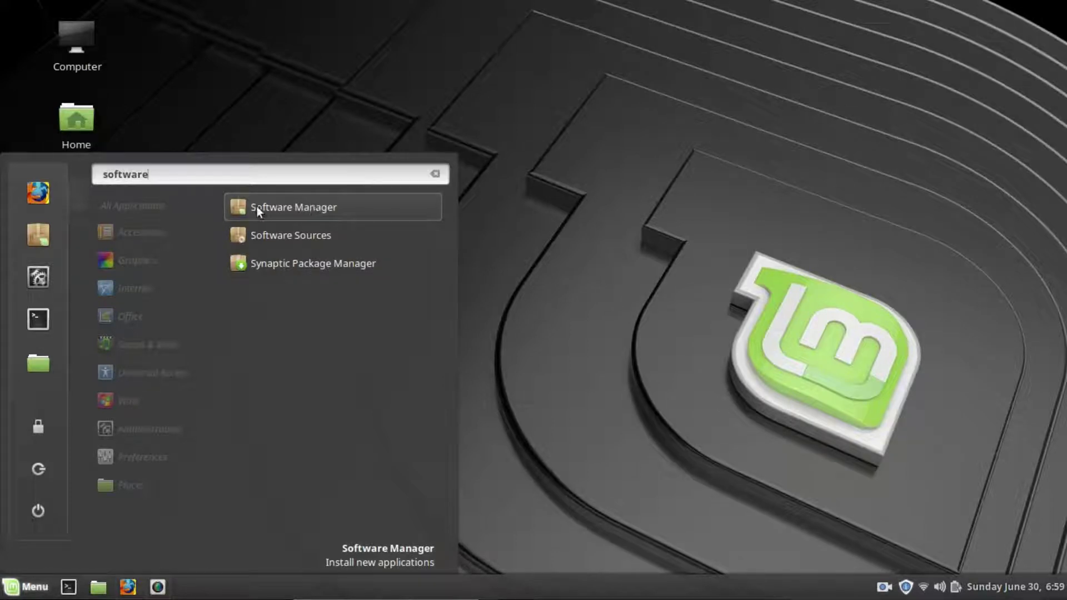
click(322, 203)
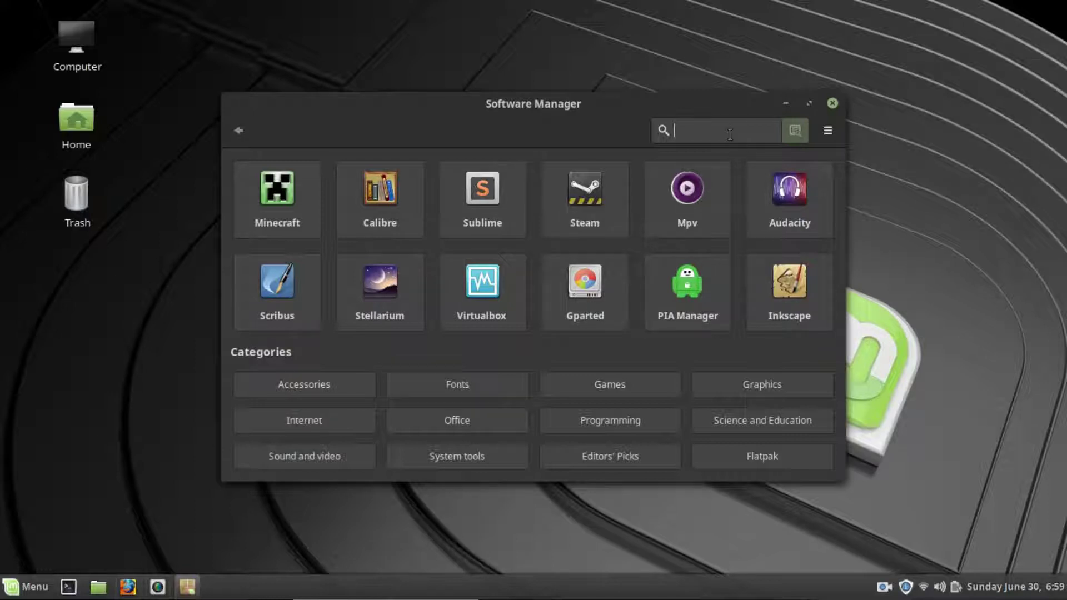
Search 'wine' and install Winehq-stable 4.0.1, accepting extra Wine packages and authenticating with the password
text(wine)
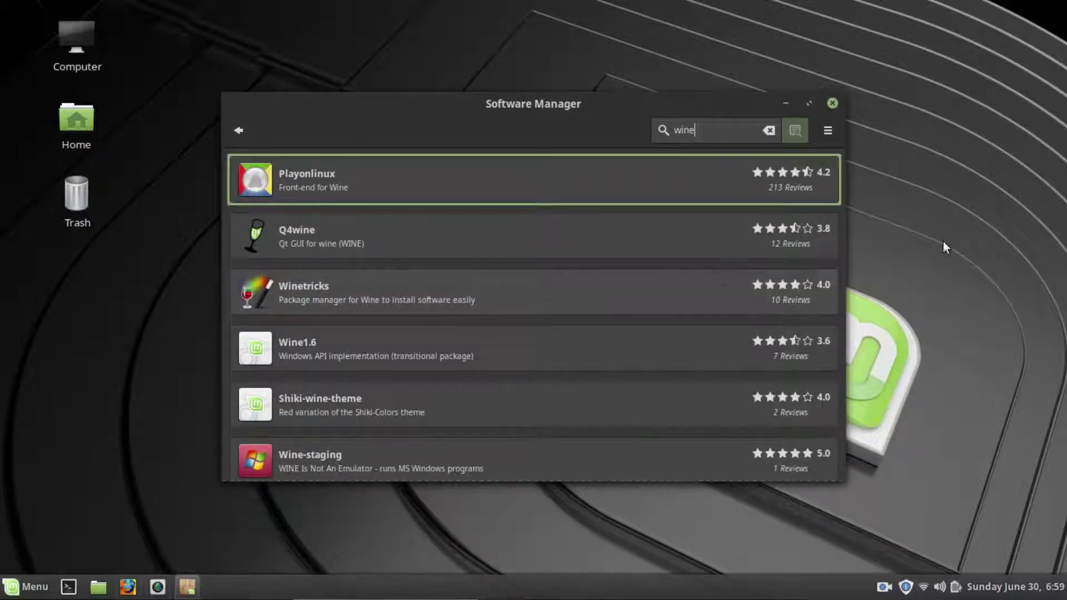
drag(839, 169, 841, 450)
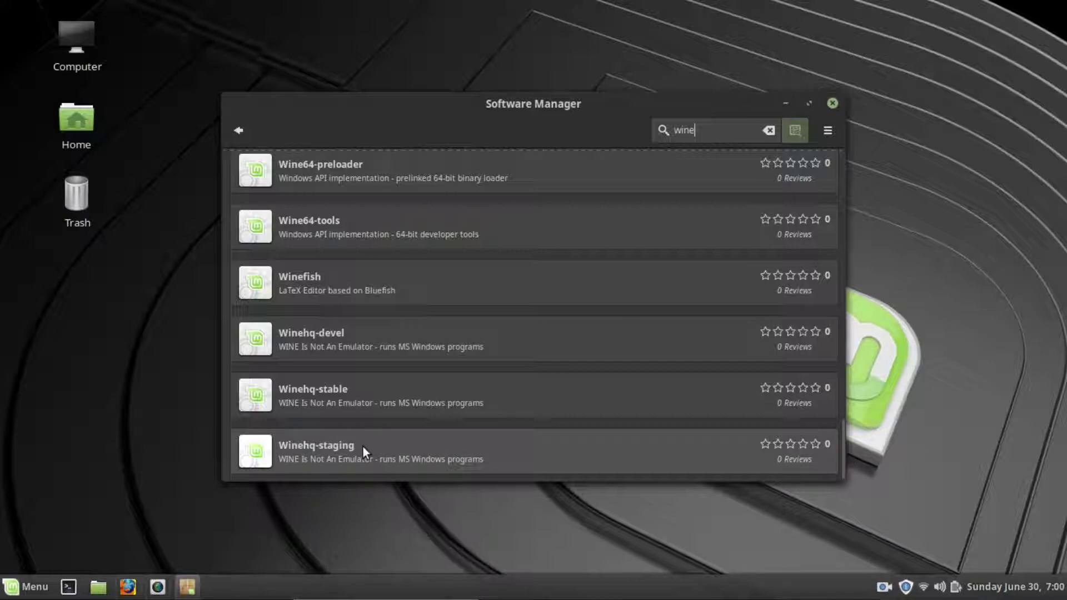
click(355, 388)
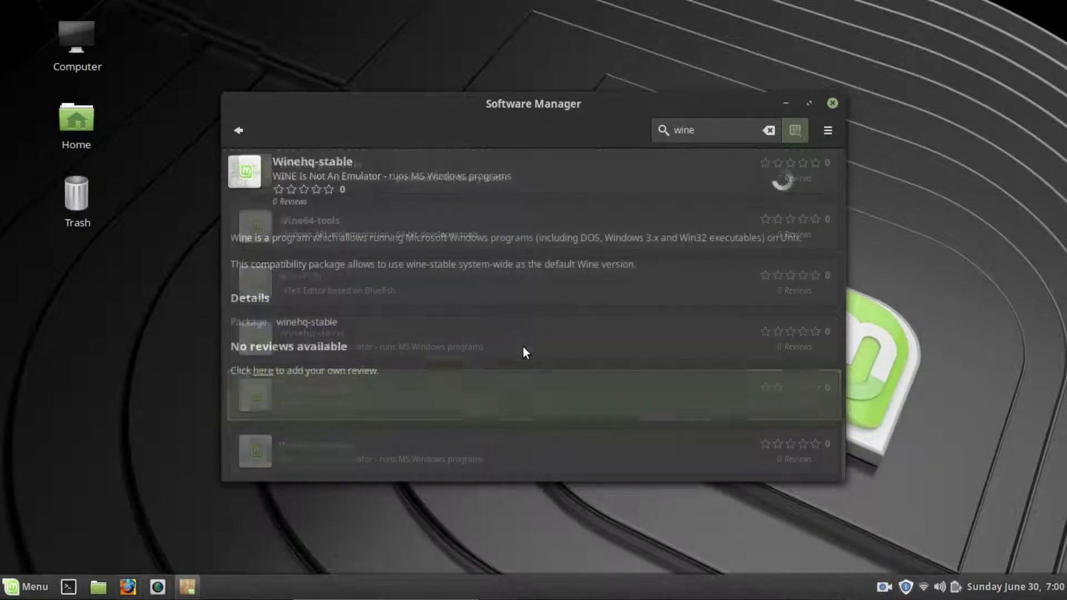
click(802, 170)
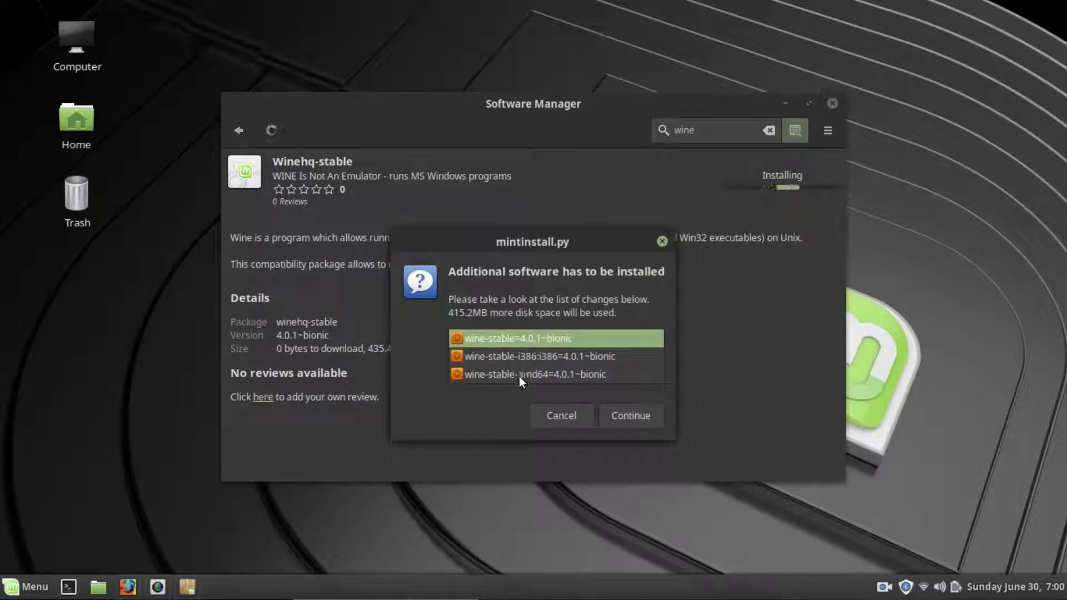
click(619, 422)
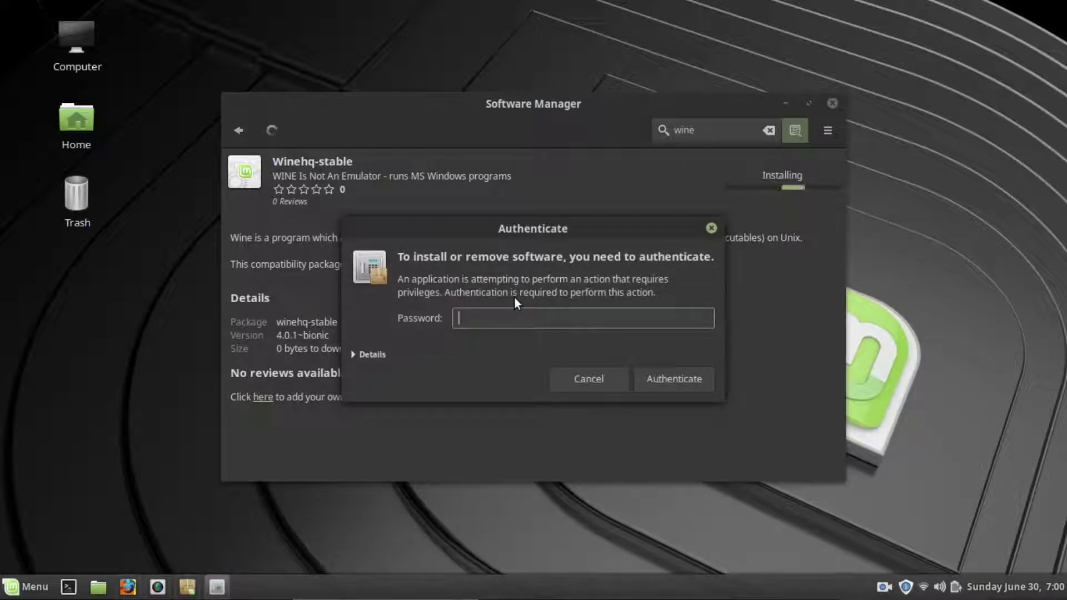
text(••••••••)
key(Return)
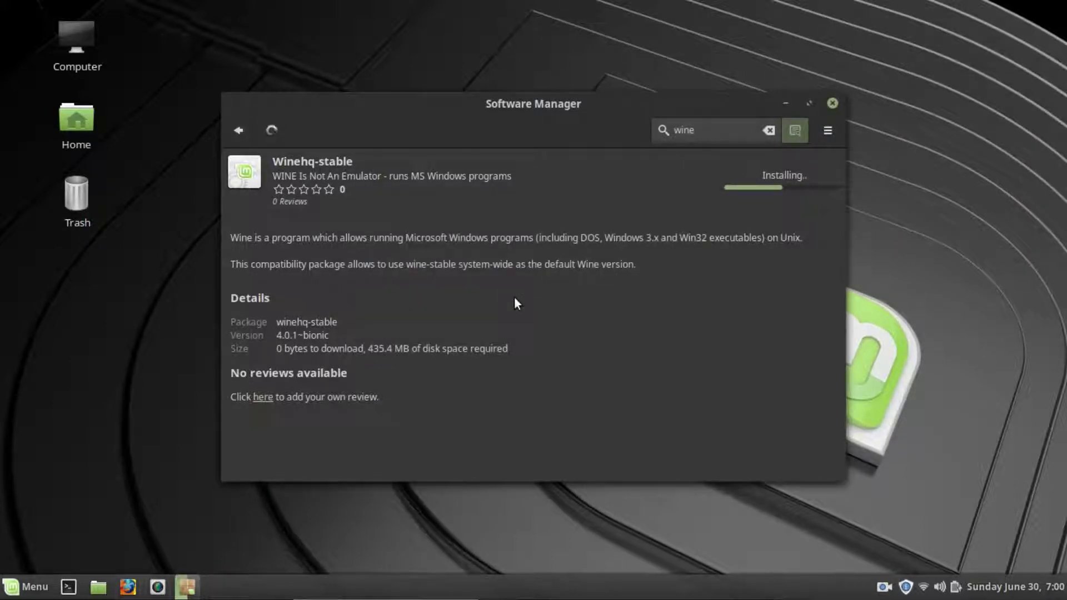
click(239, 130)
Install Playonlinux from the wine search results
scroll(787, 351, up, 3)
scroll(785, 351, up, 20)
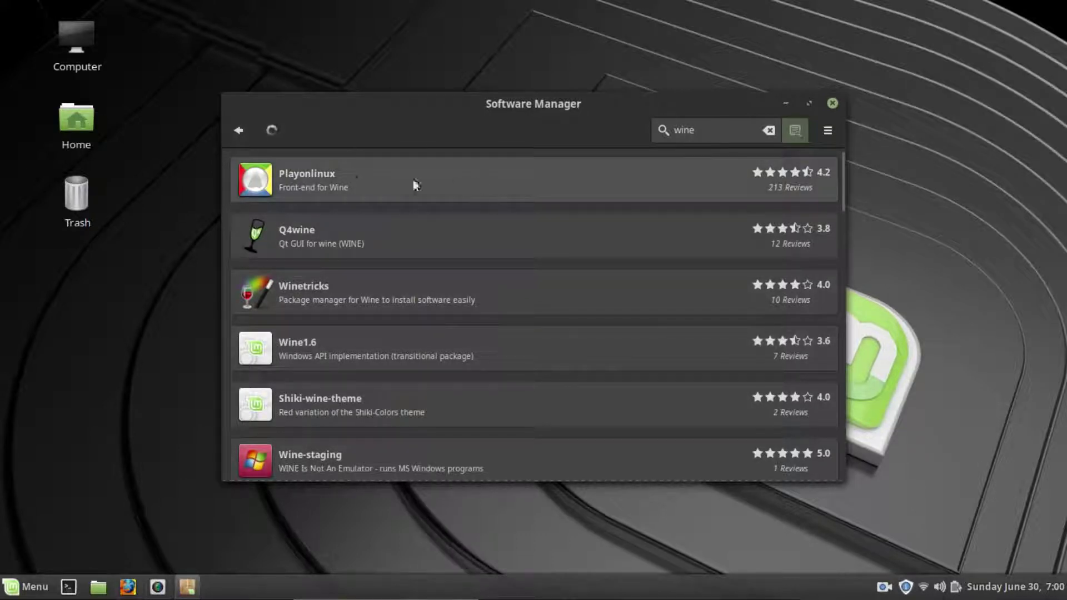
click(449, 178)
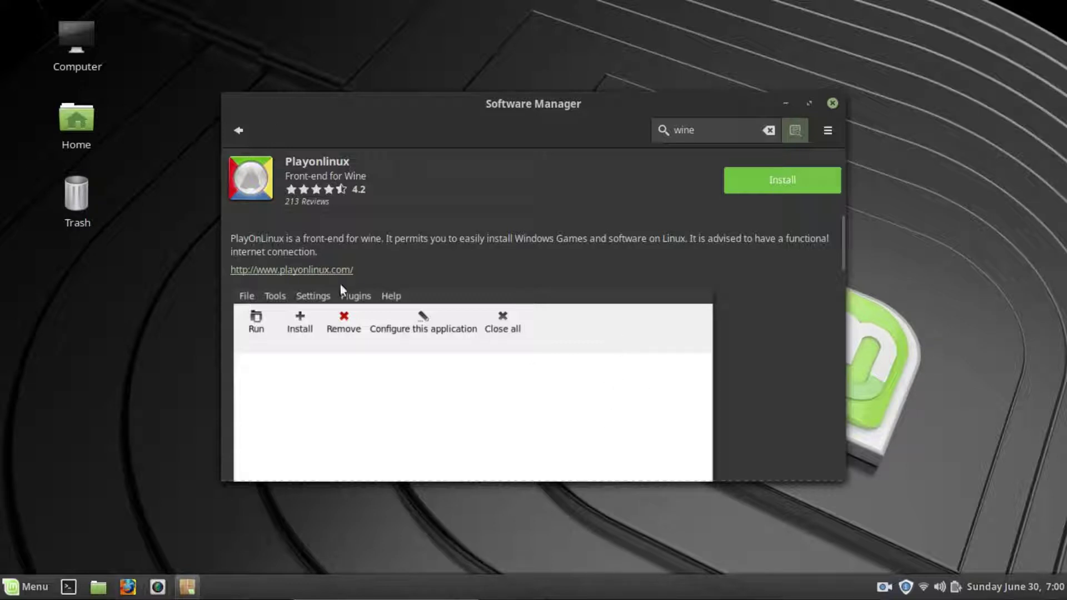
click(798, 192)
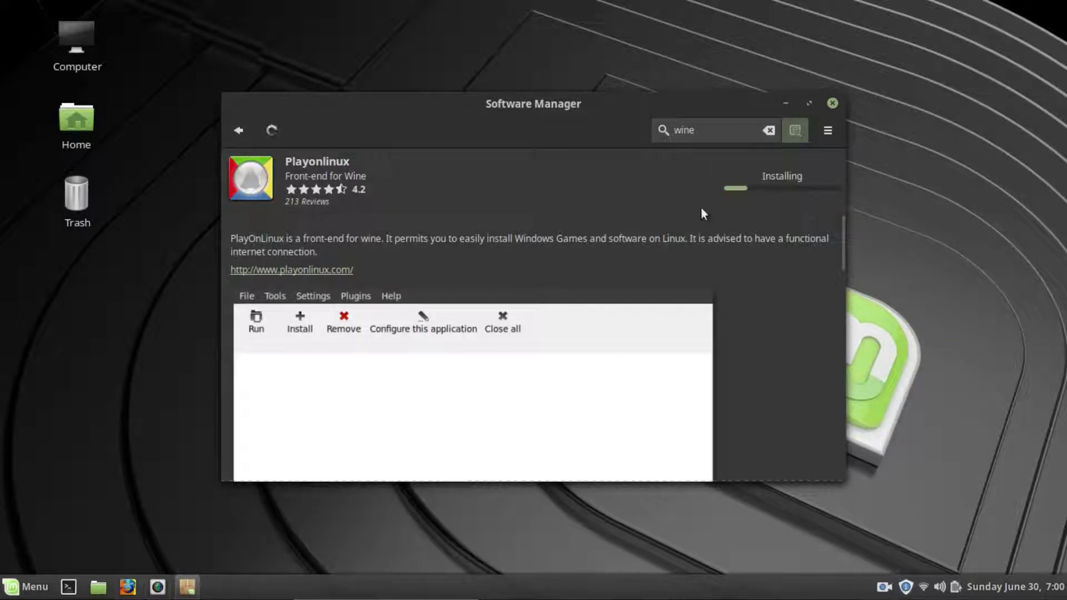
Confirm Wine-stable and Playonlinux show as installed in the wine results, then close Software Manager
click(250, 129)
scroll(518, 300, down, 5)
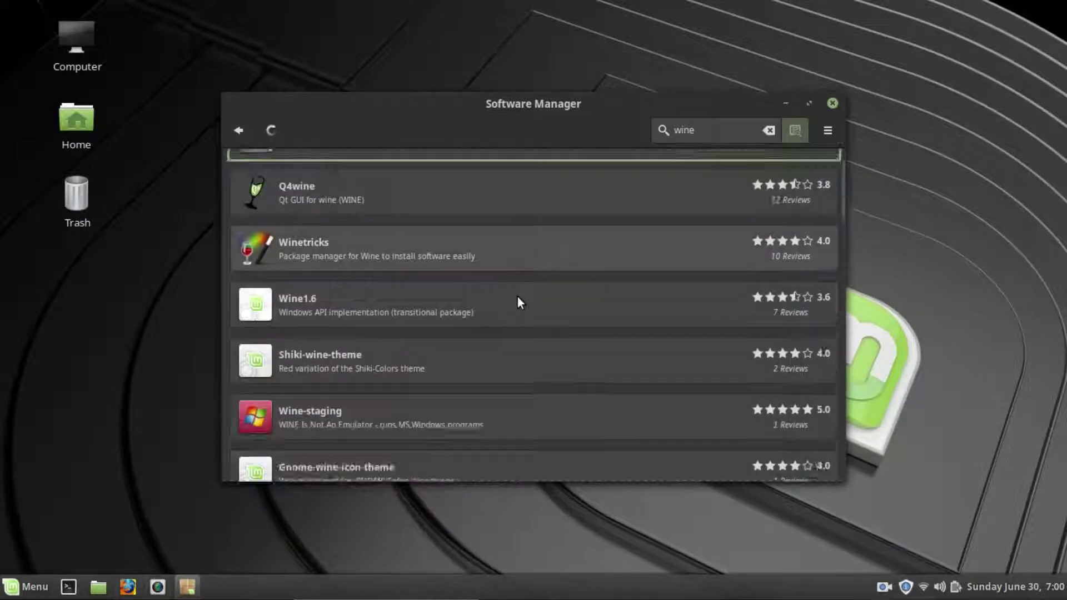
drag(843, 229, 839, 459)
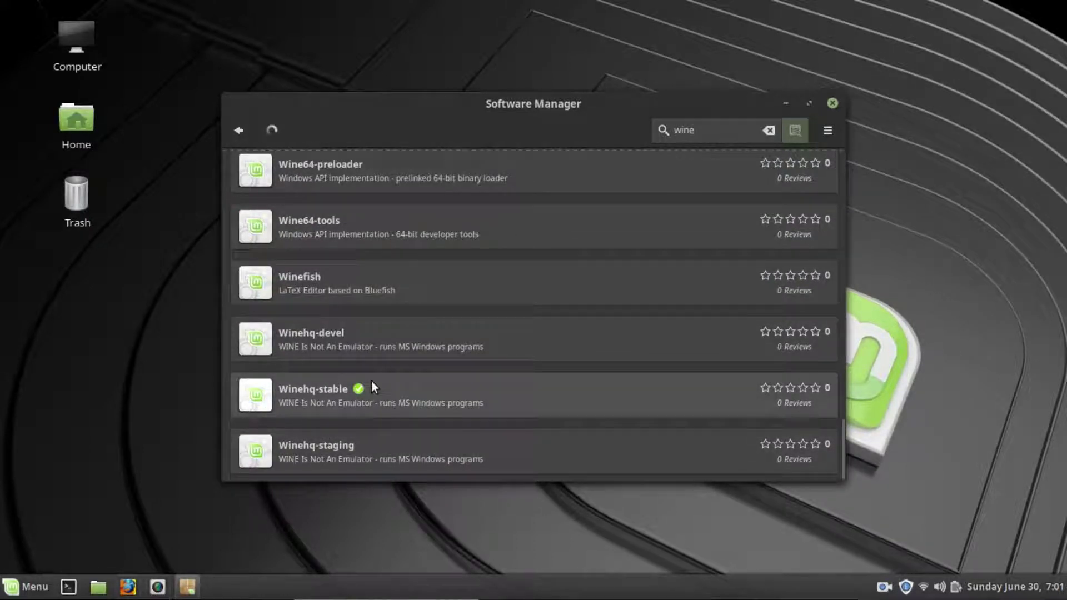
scroll(596, 331, up, 10)
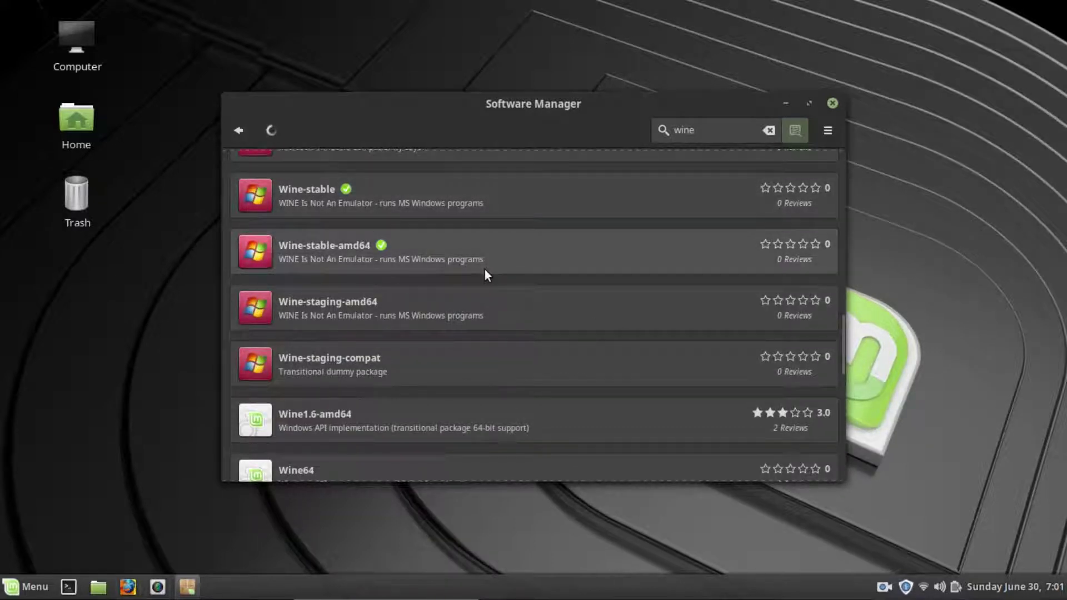
scroll(485, 276, up, 10)
scroll(485, 276, up, 3)
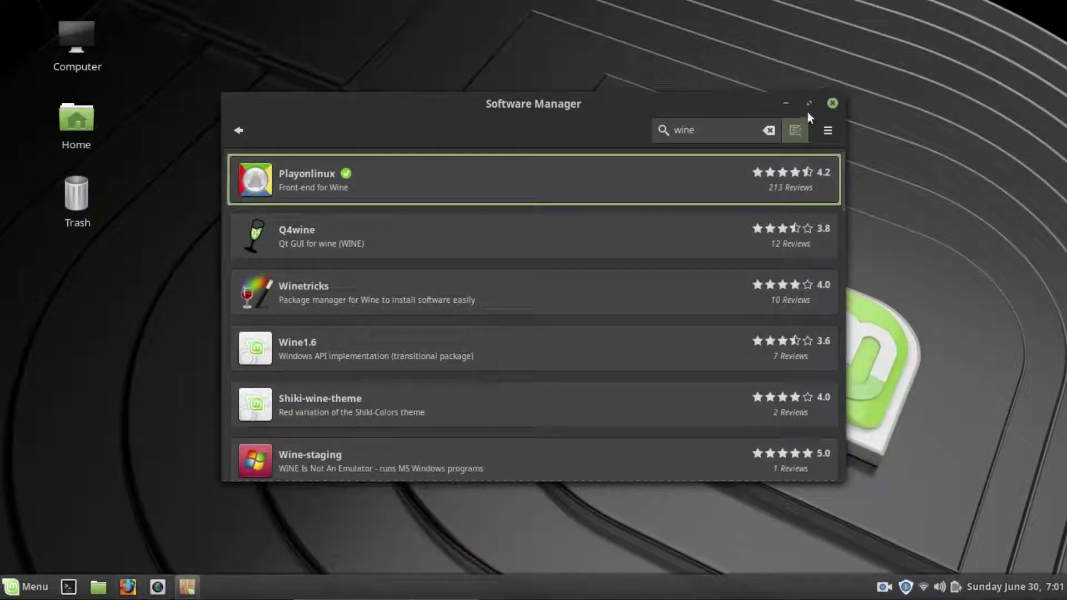
click(832, 103)
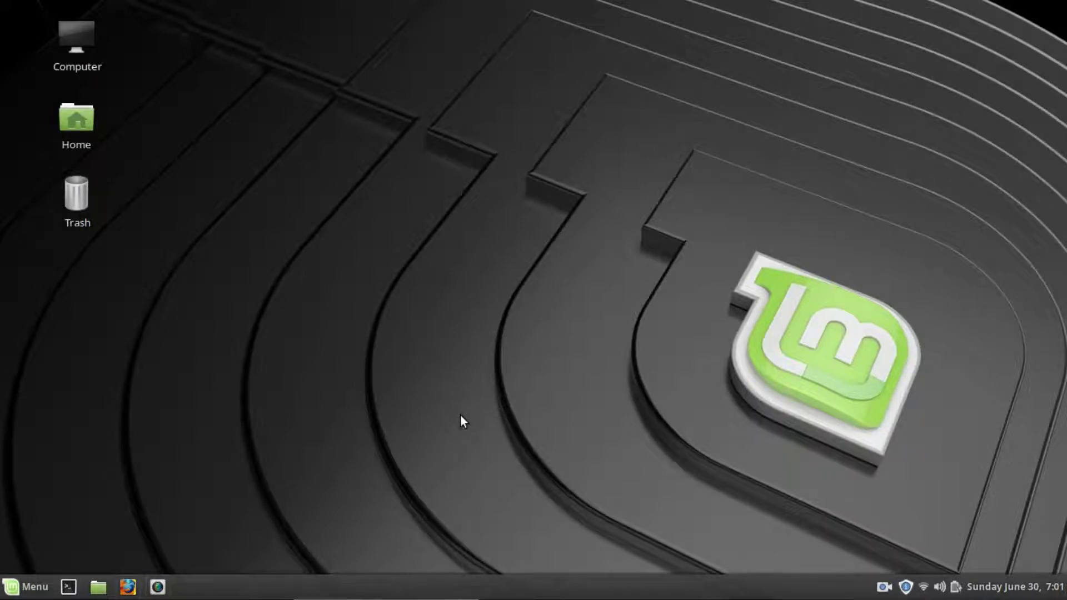
Bring Firefox forward and search the web for 'windows media player'
click(129, 590)
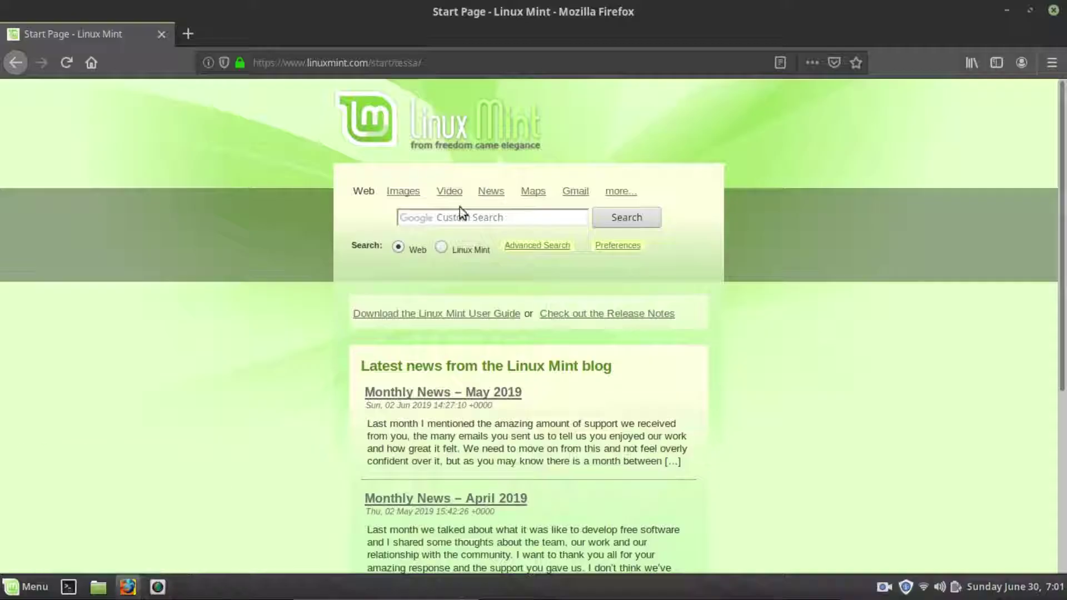
click(484, 63)
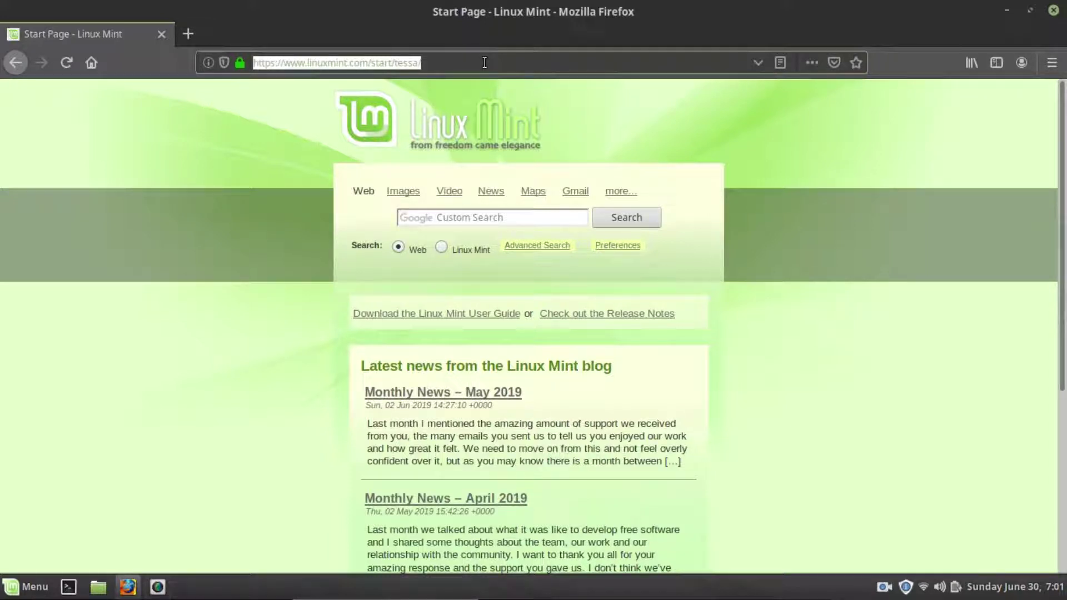
text(windows )
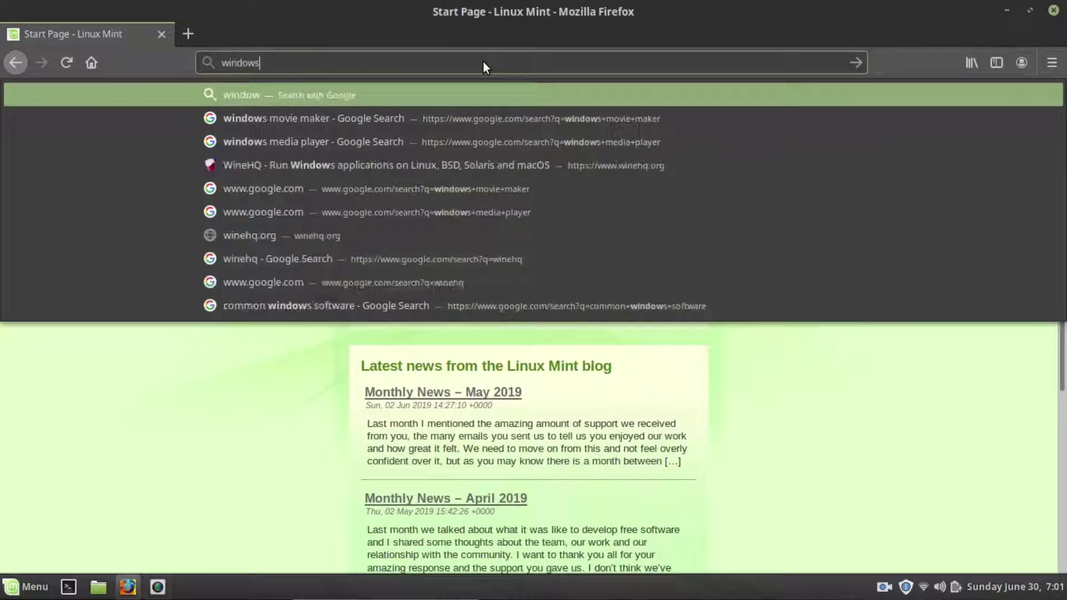
text(media player)
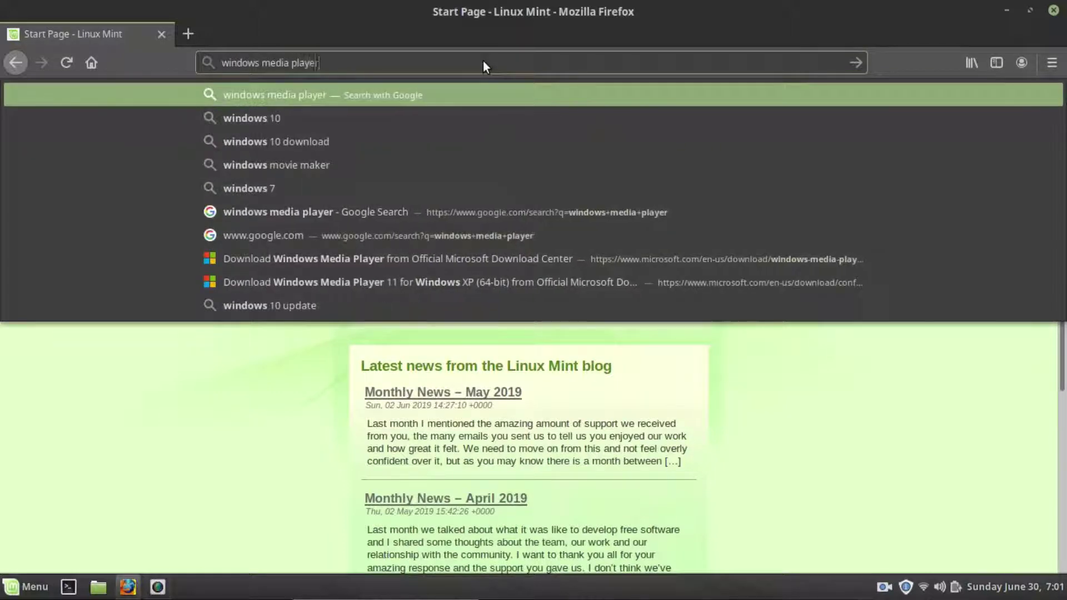
key(Return)
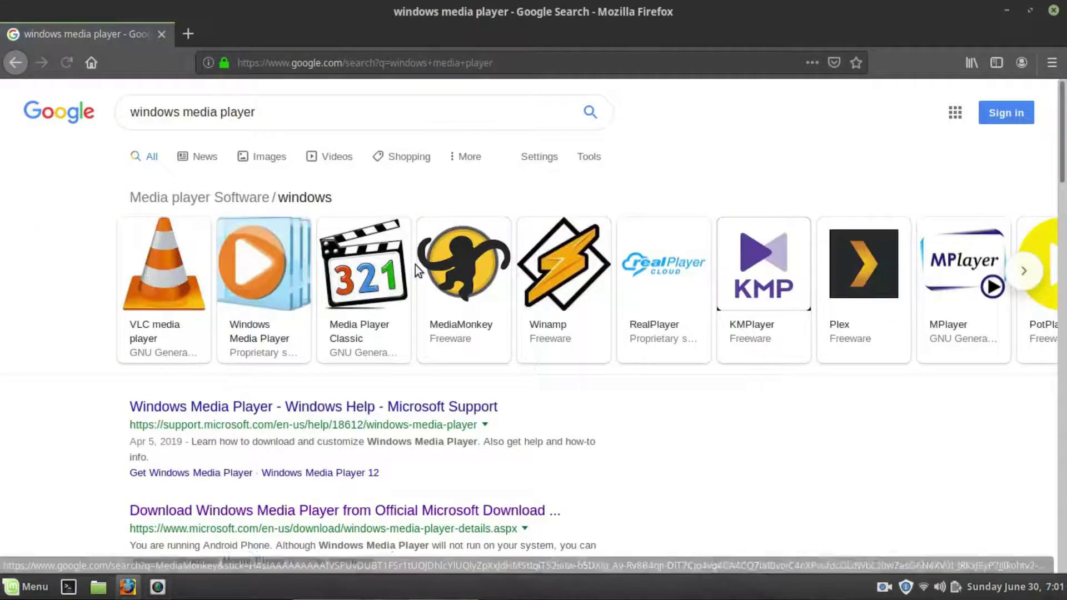
scroll(416, 267, down, 4)
scroll(417, 269, down, 10)
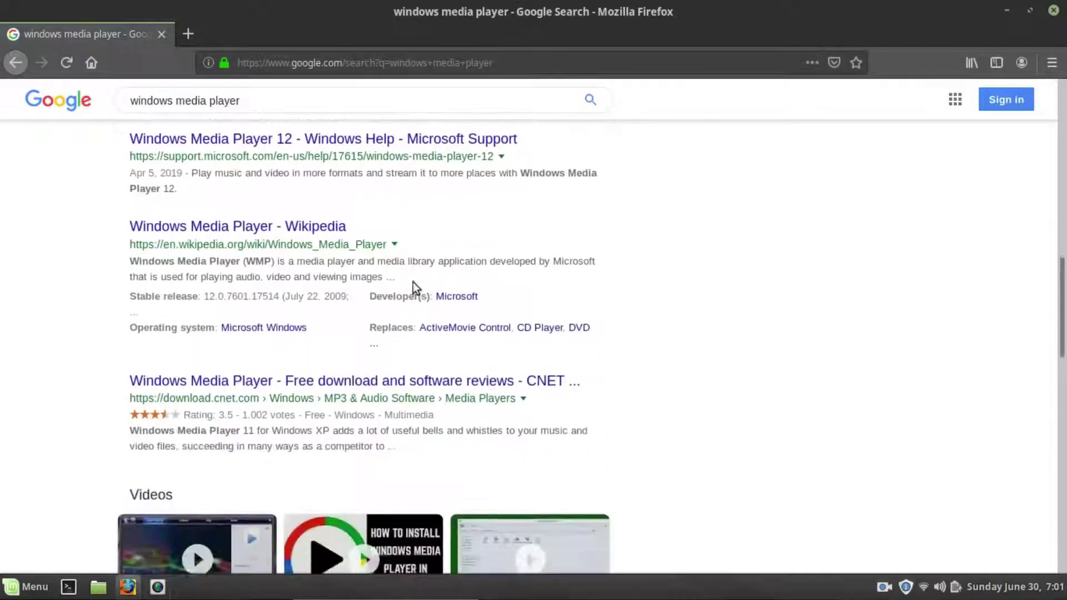
scroll(412, 282, up, 1)
scroll(412, 281, up, 12)
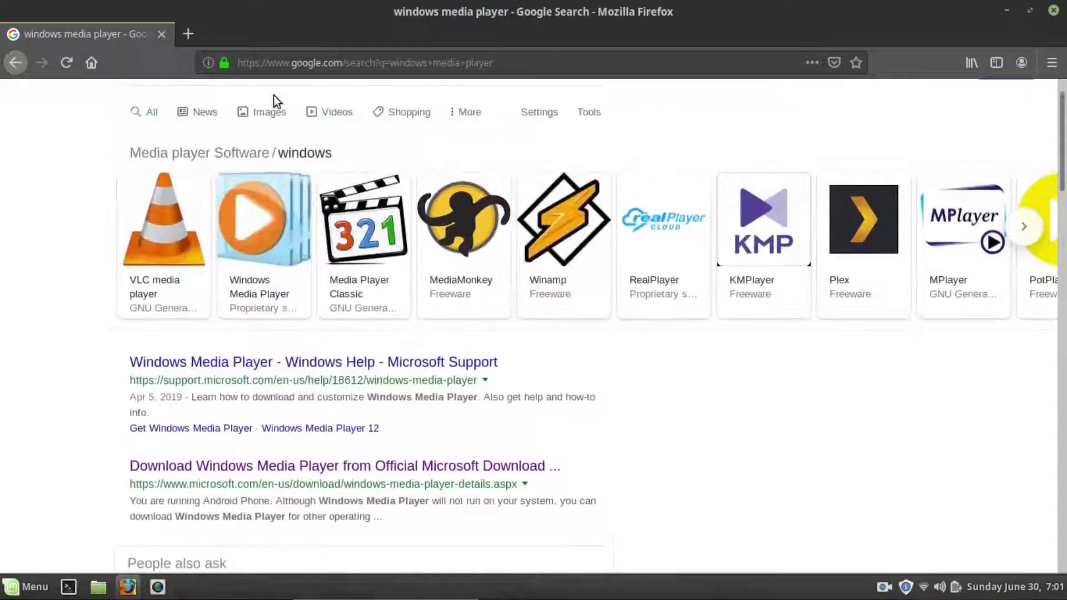
scroll(286, 131, up, 1)
Correct the search to 'windows movie maker' and open the topwin-movie-maker.com download result
triple_click(301, 115)
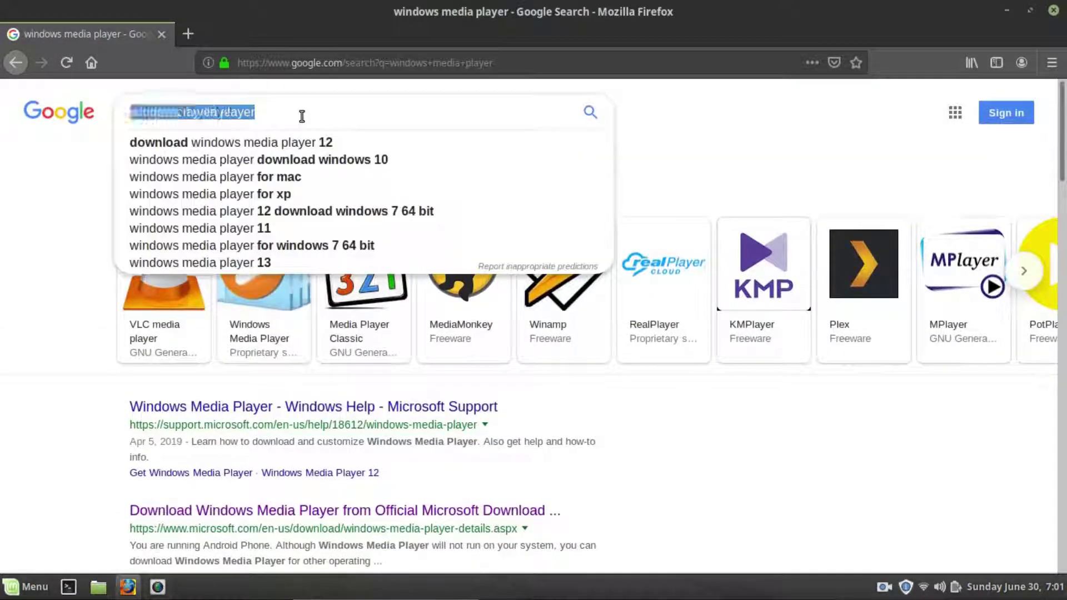
click(302, 115)
key(BackSpace)
key(BackSpace)
key(BackSpace)
key(BackSpace)
key(BackSpace)
key(BackSpace)
key(BackSpace)
key(BackSpace)
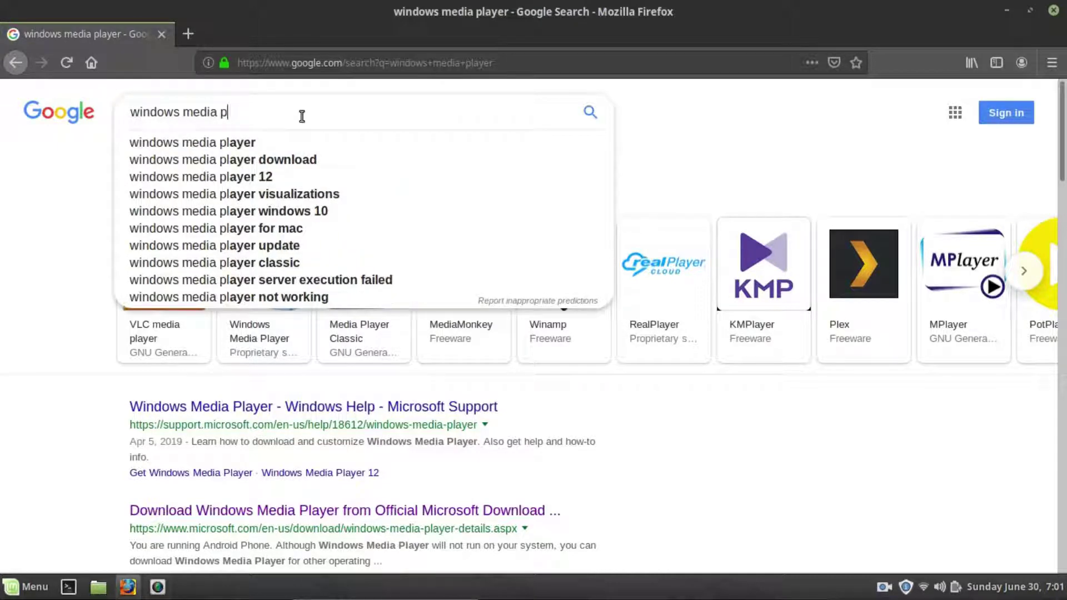
key(BackSpace)
key(BackSpace)
key(BackSpace)
text(ovie maker)
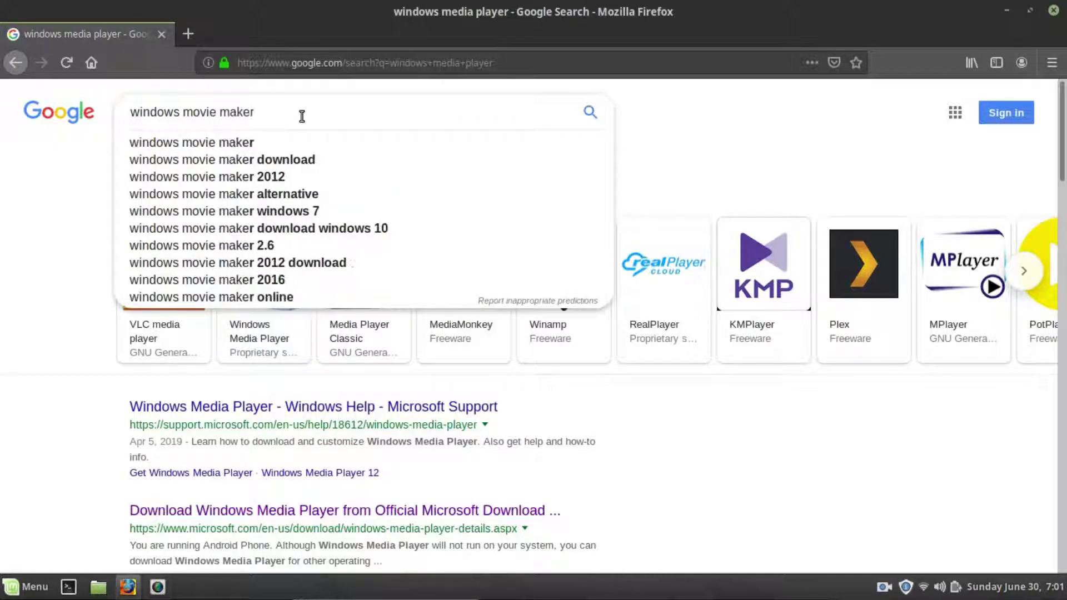
key(Return)
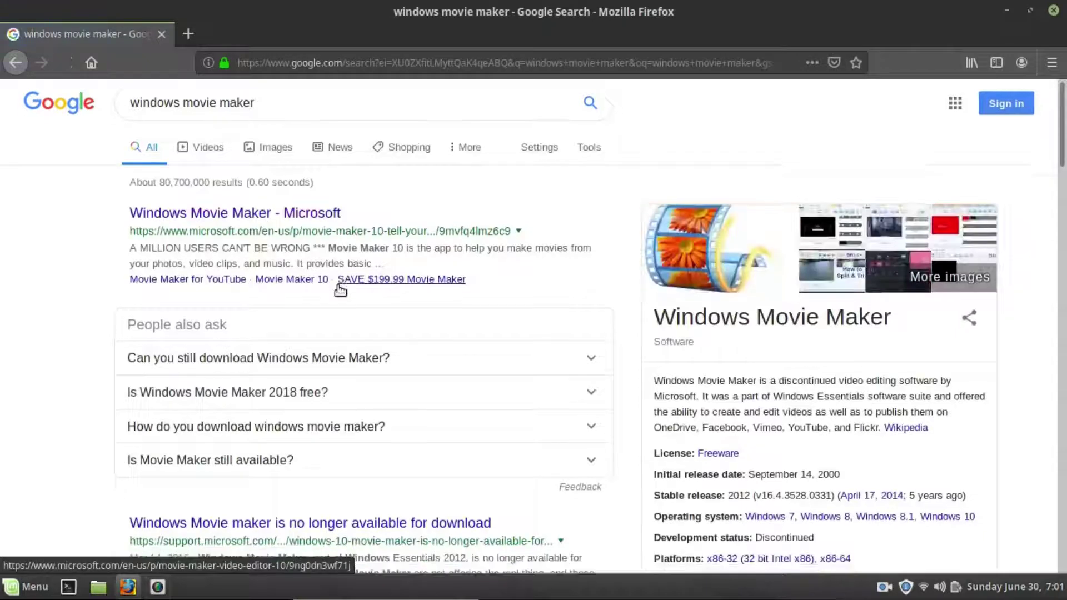
scroll(338, 286, down, 7)
scroll(338, 285, down, 3)
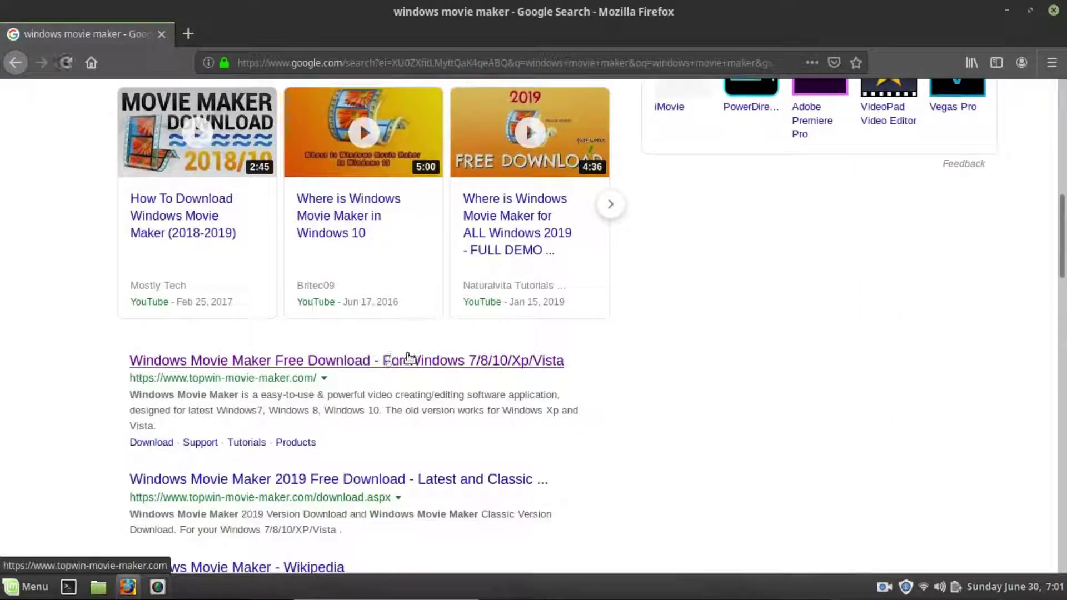
click(371, 367)
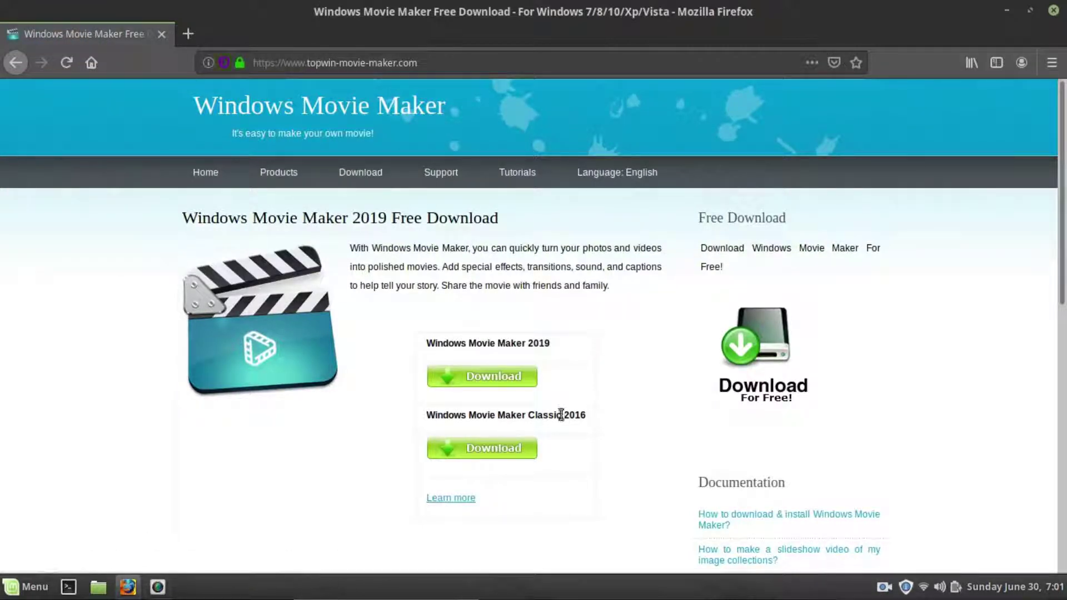
Download the Windows Movie Maker 2019 installer, set to open with Wine Windows Program Loader
click(507, 387)
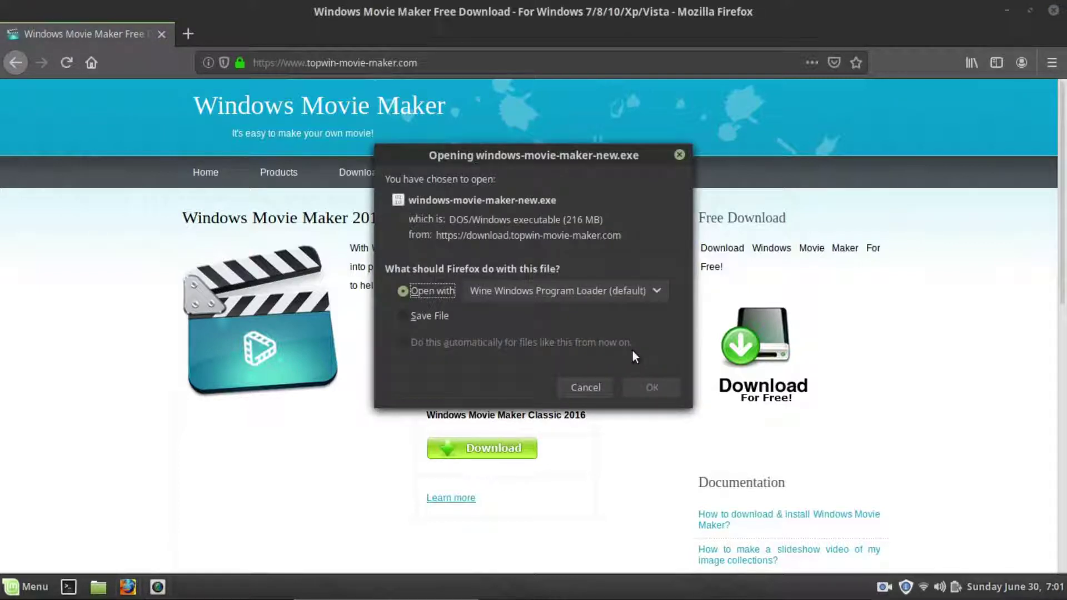
click(526, 289)
click(511, 371)
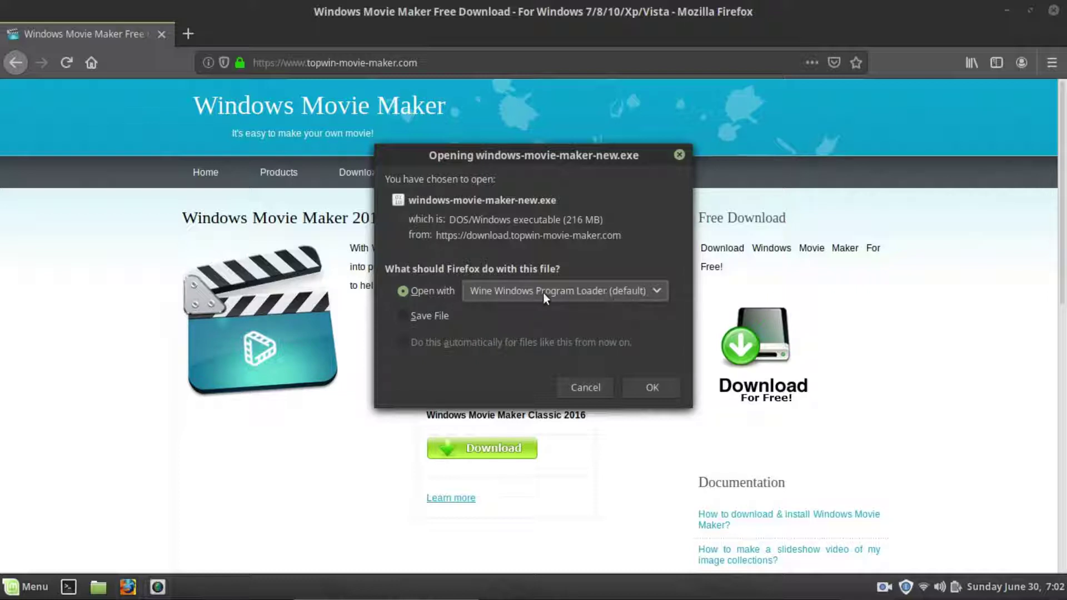
click(644, 381)
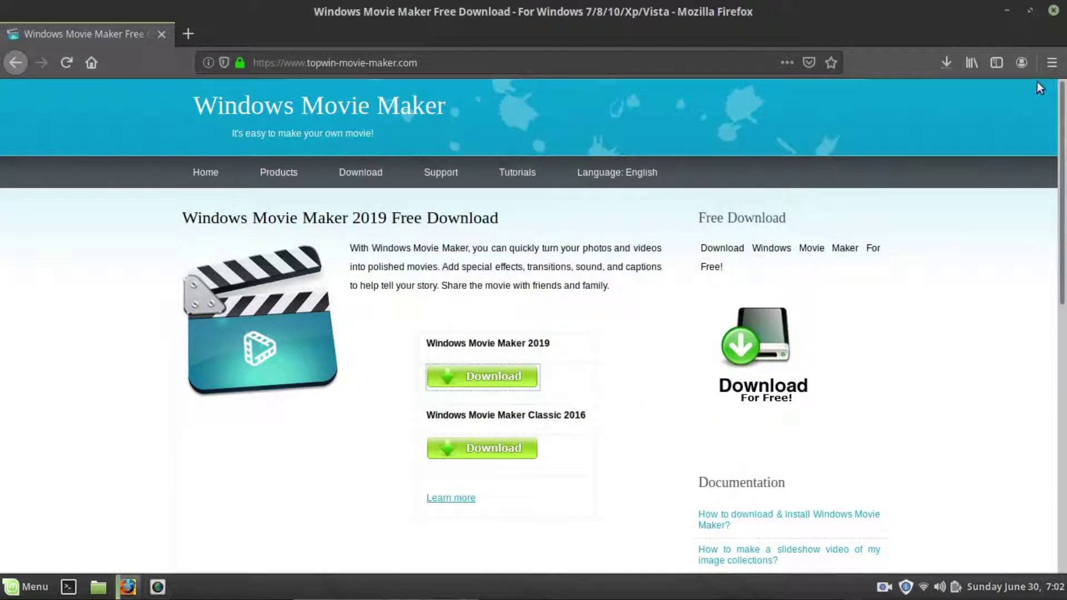
Check the 216 MB windows-movie-maker-new.exe download progress, then minimize Firefox
click(946, 63)
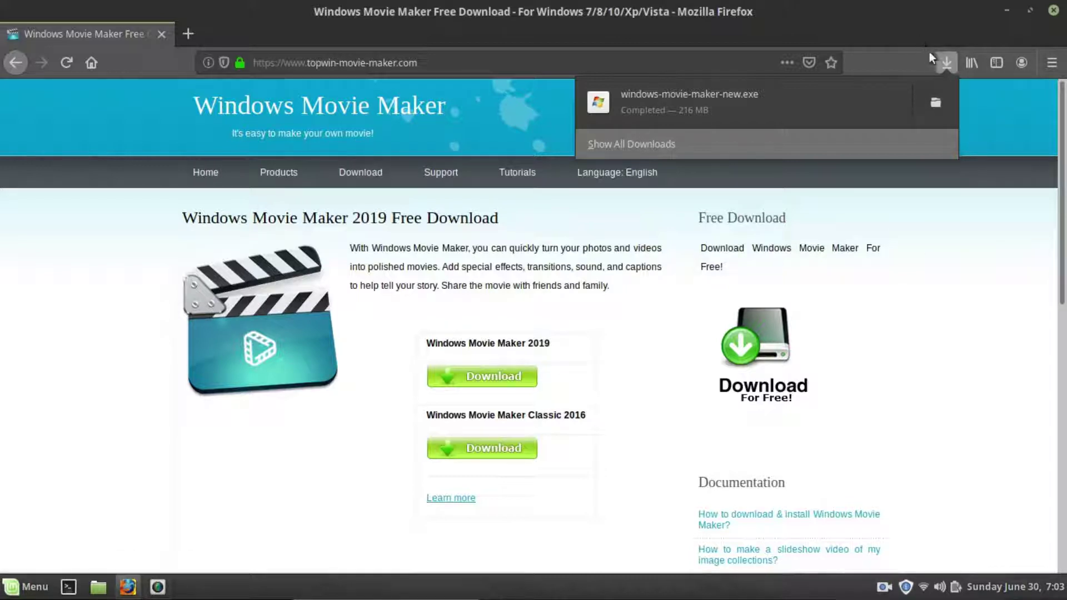
click(945, 64)
click(1007, 10)
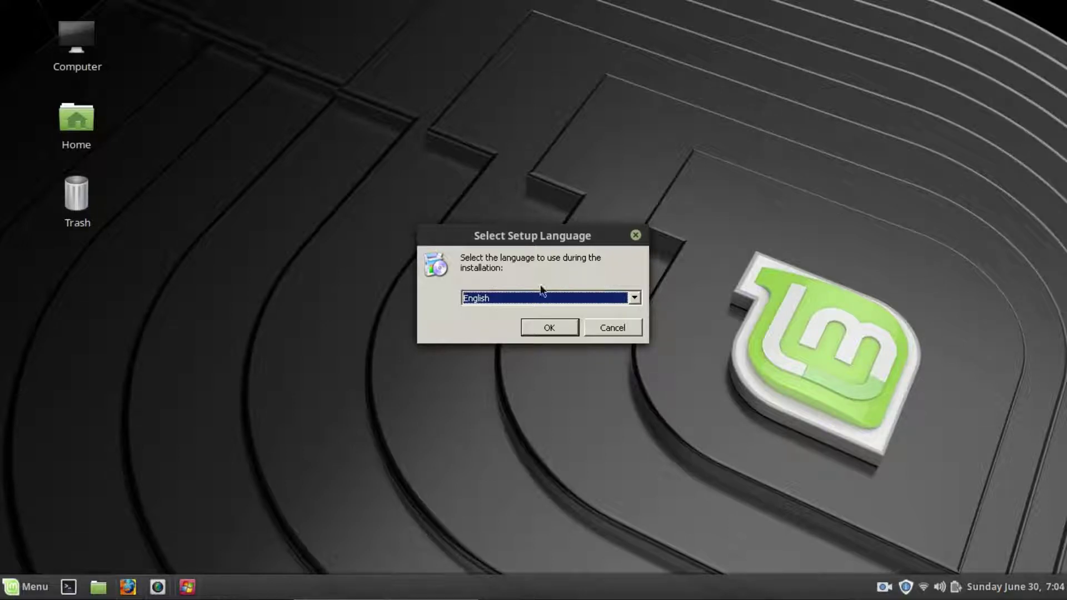
Keep English as the setup language and start the Windows Movie Maker installation wizard
click(560, 328)
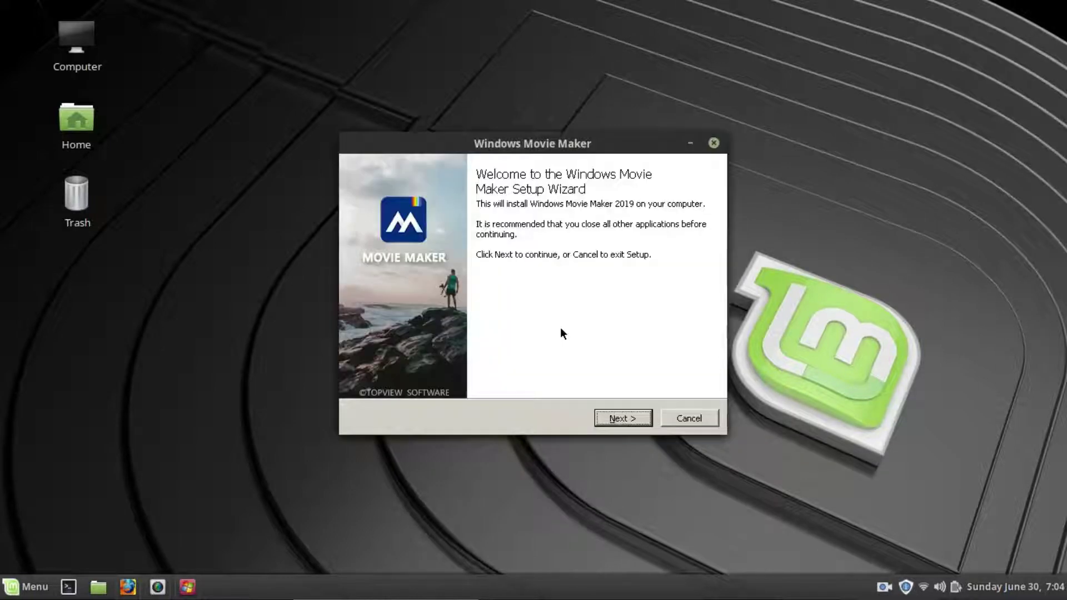
click(621, 418)
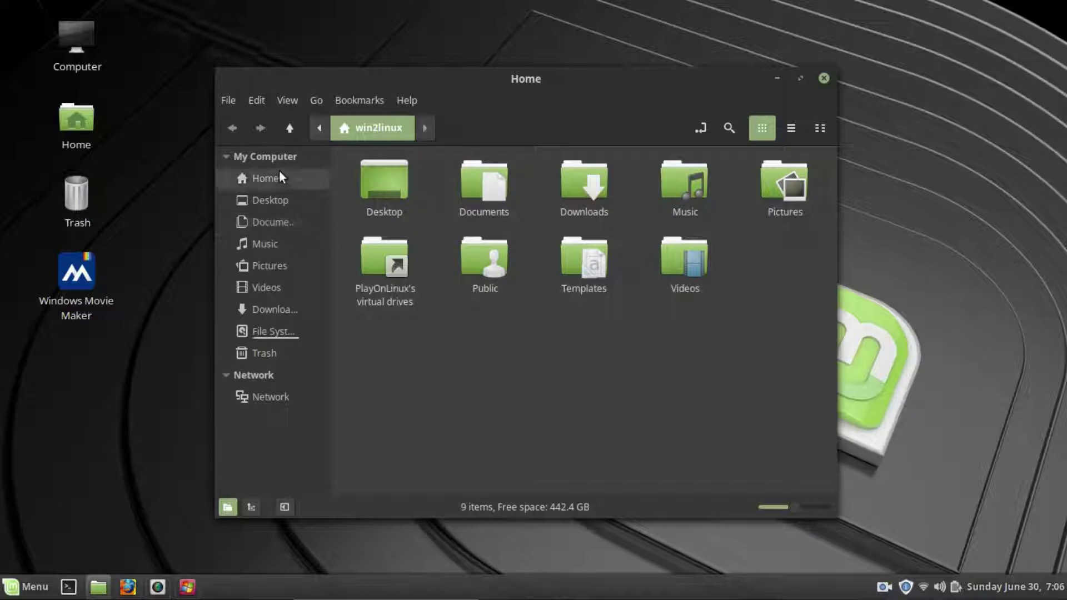
click(322, 136)
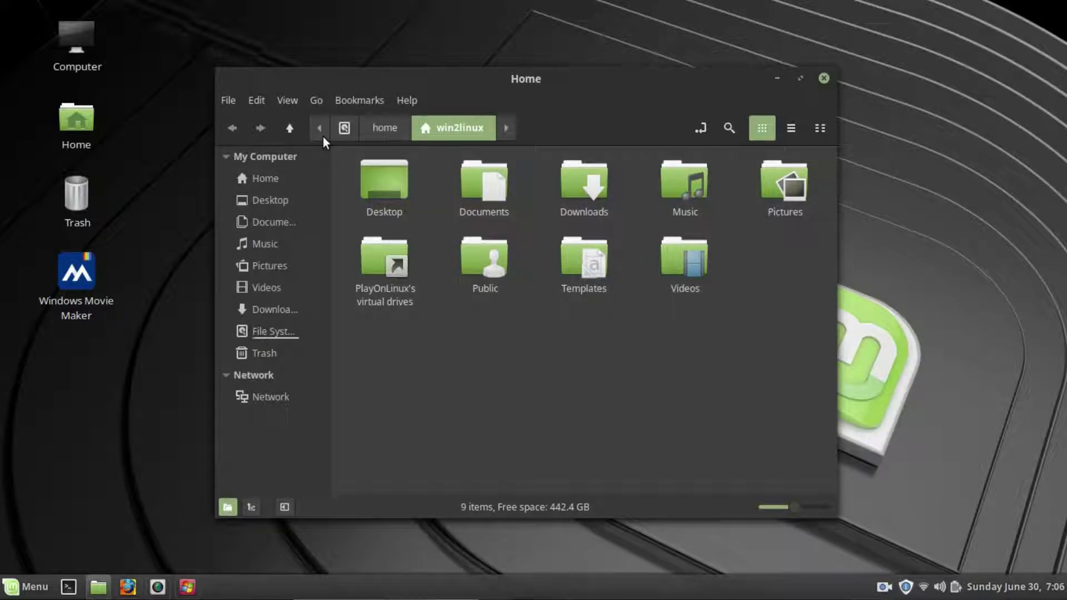
click(344, 127)
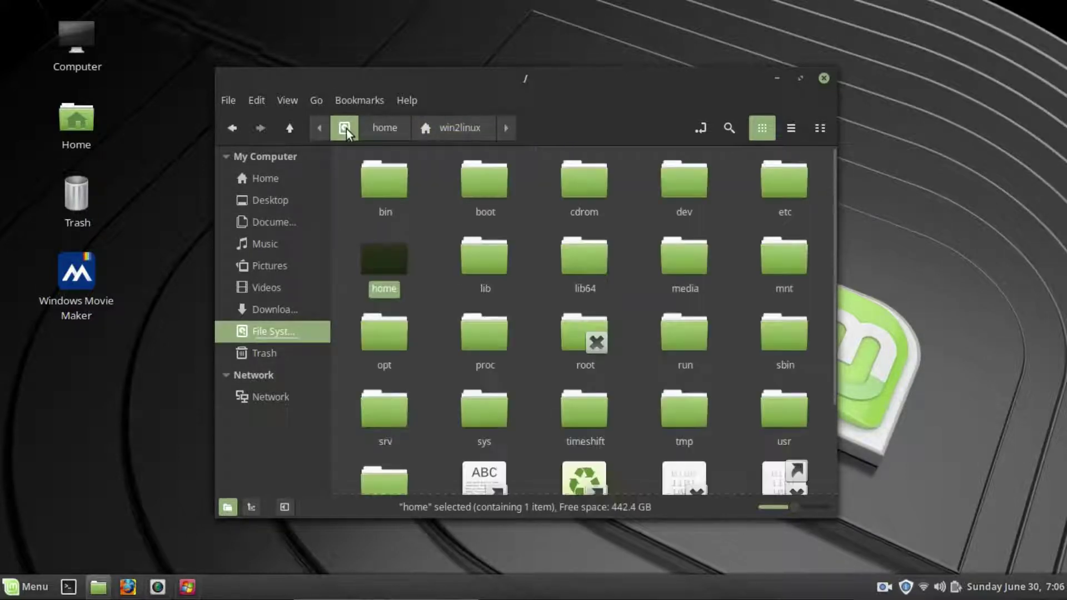
click(528, 245)
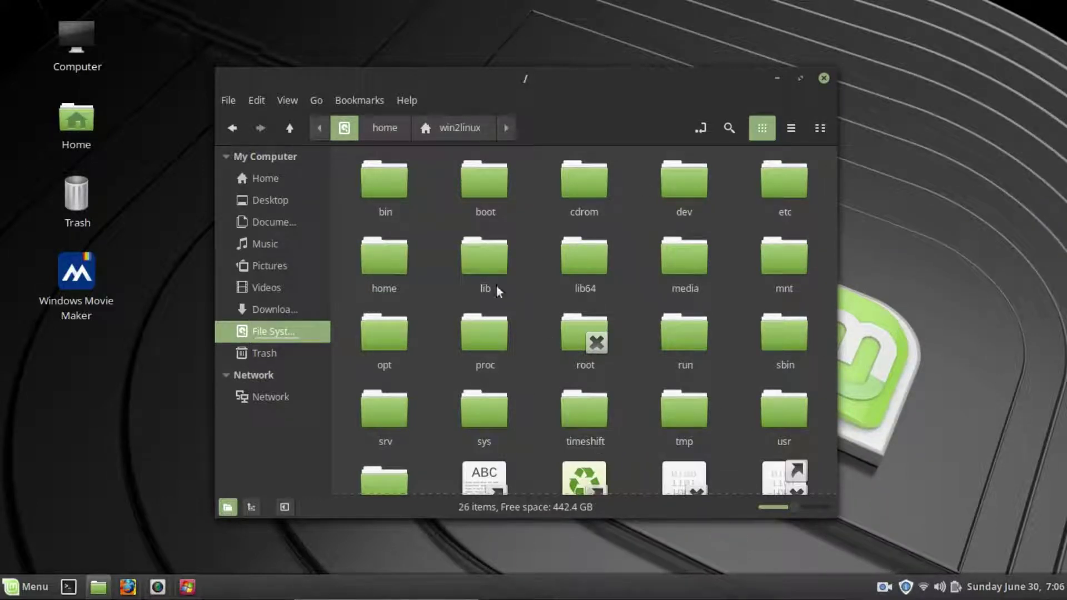
double_click(376, 265)
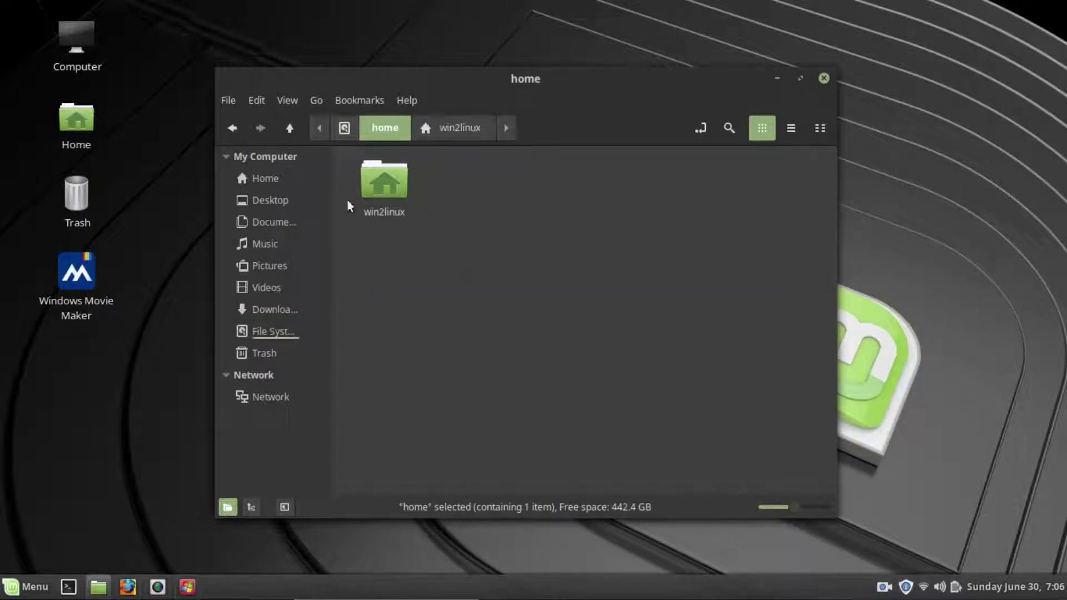
double_click(384, 180)
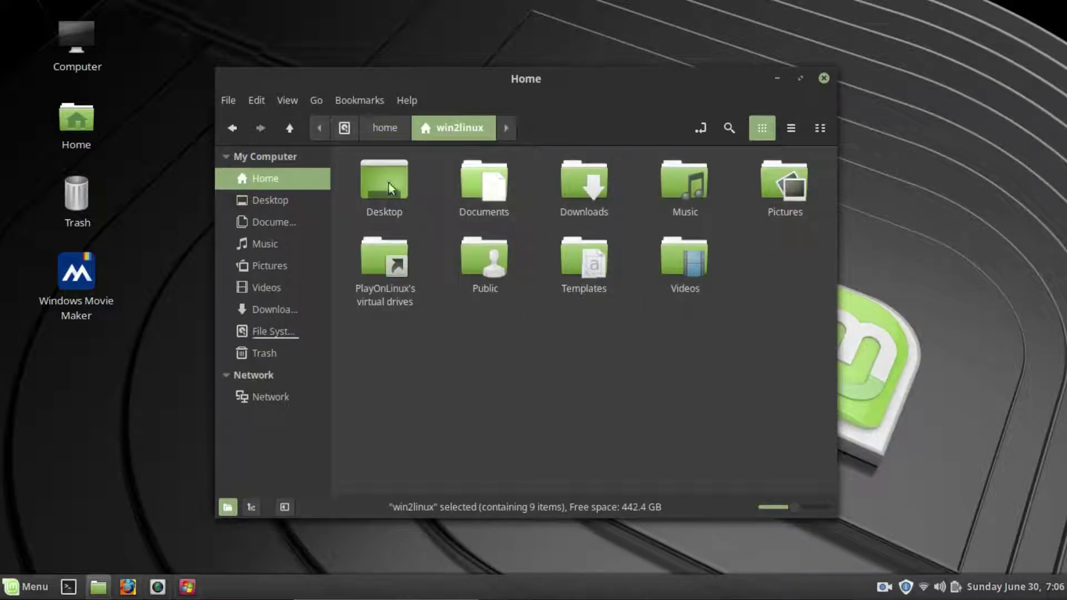
click(344, 128)
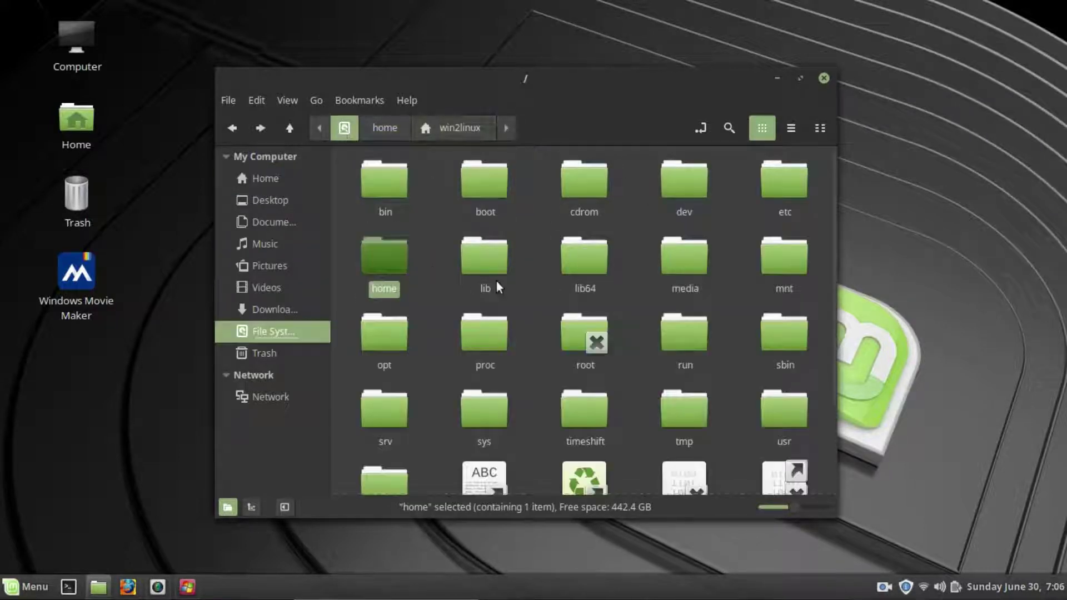
click(522, 267)
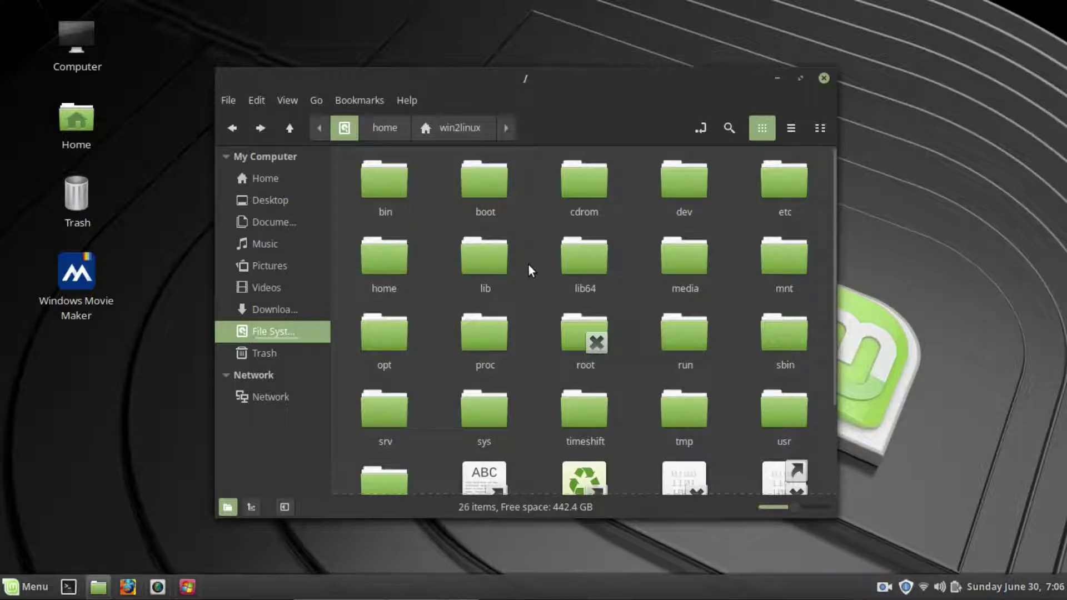
scroll(528, 265, down, 3)
double_click(385, 262)
double_click(388, 200)
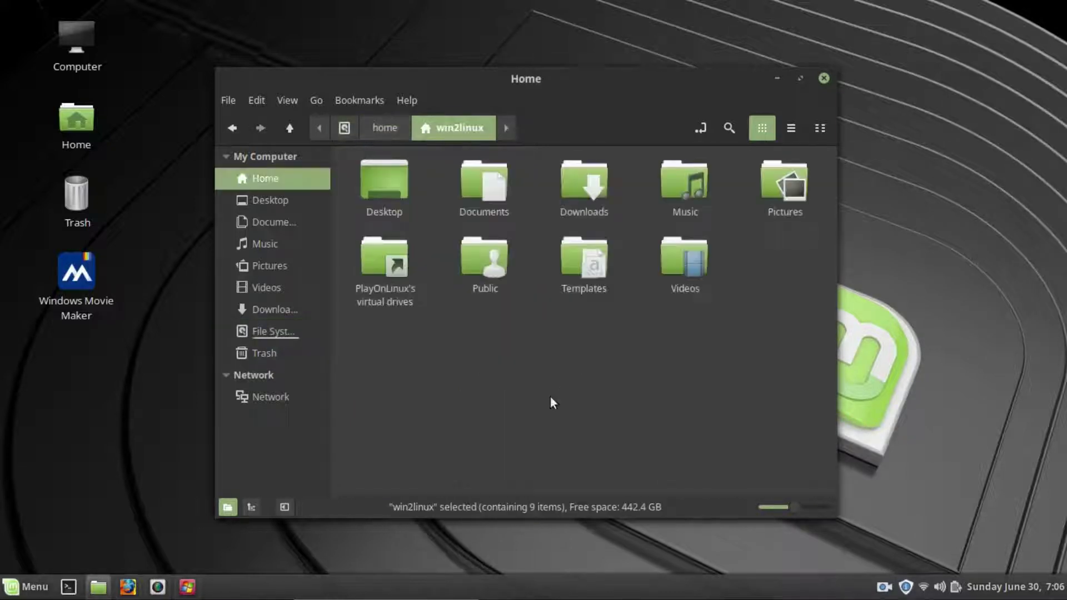
Show hidden files in the Home folder
right_click(540, 362)
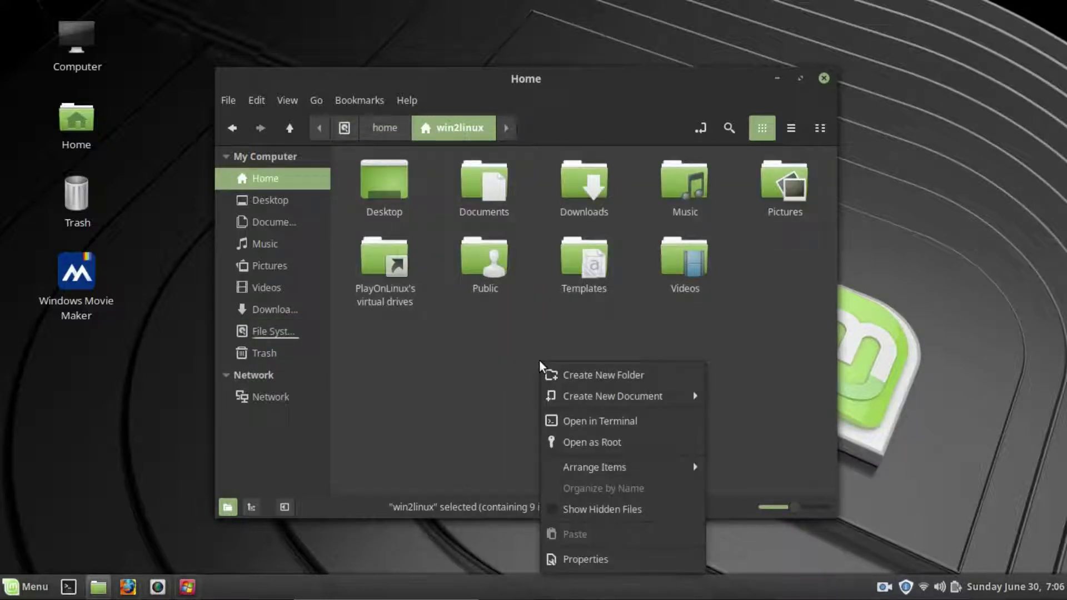
click(570, 512)
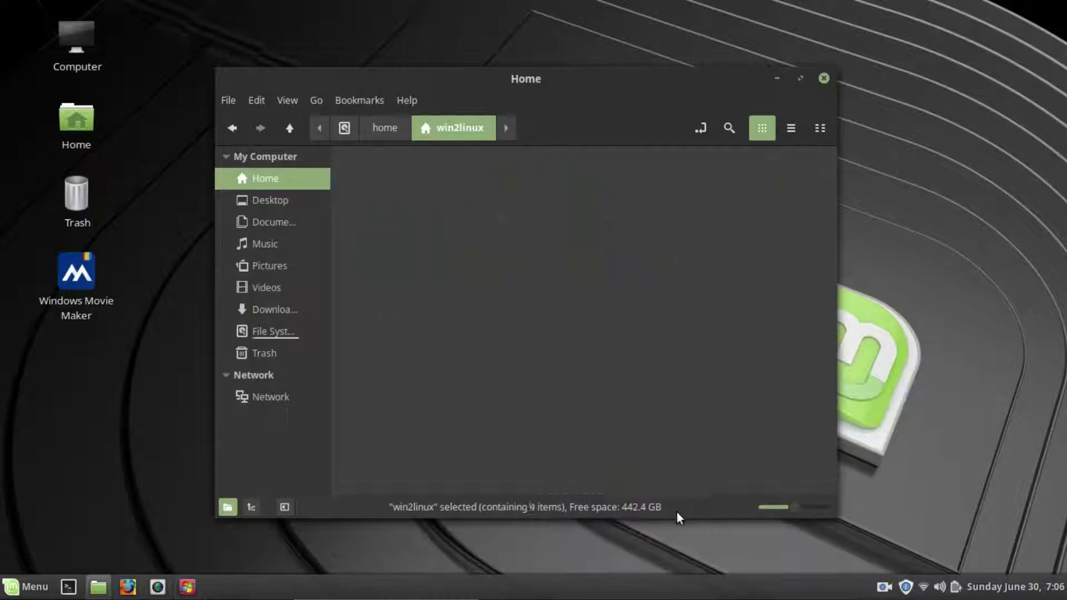
scroll(537, 309, down, 5)
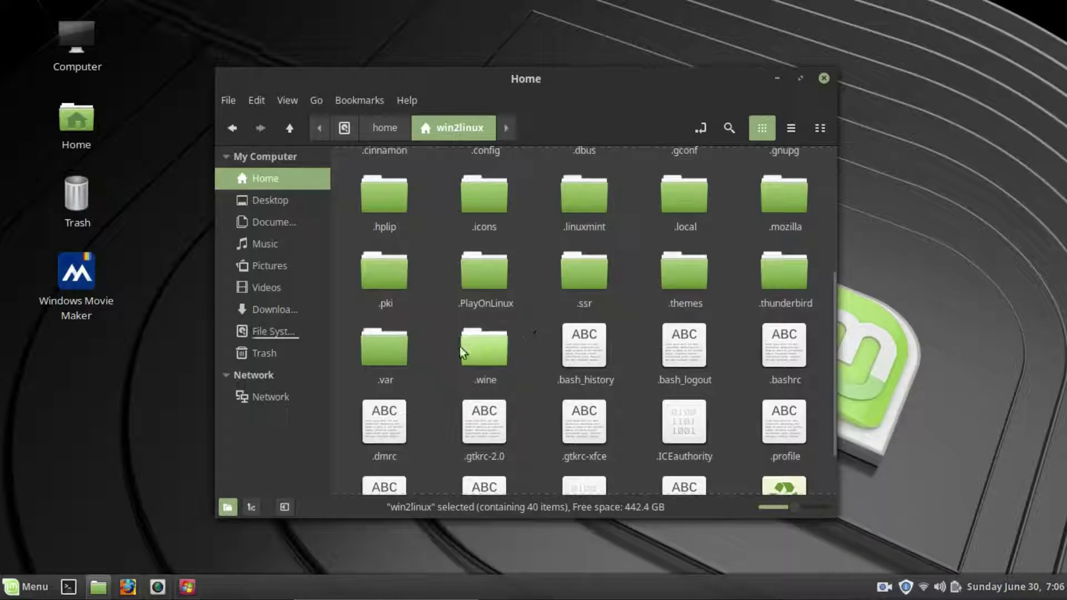
Browse .wine > drive_c > users, go back to drive_c, then close the file manager
double_click(488, 347)
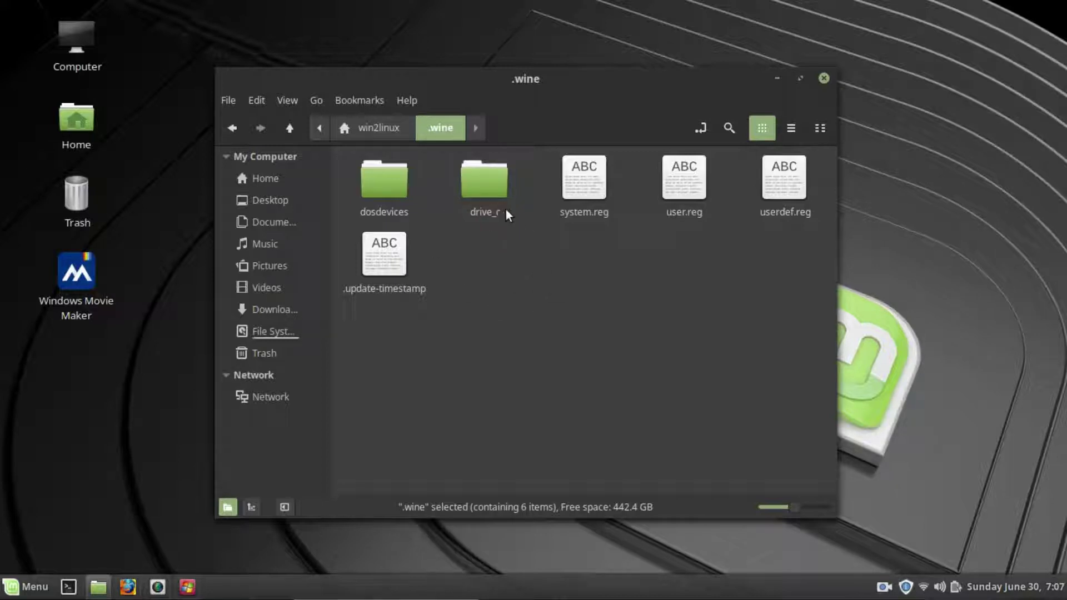
double_click(487, 180)
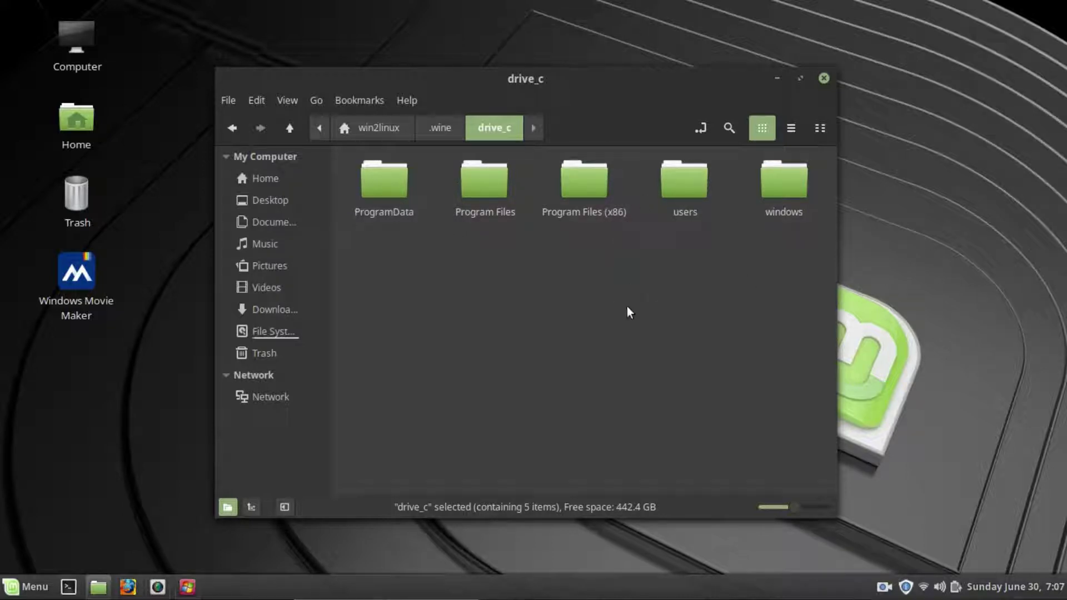
double_click(683, 186)
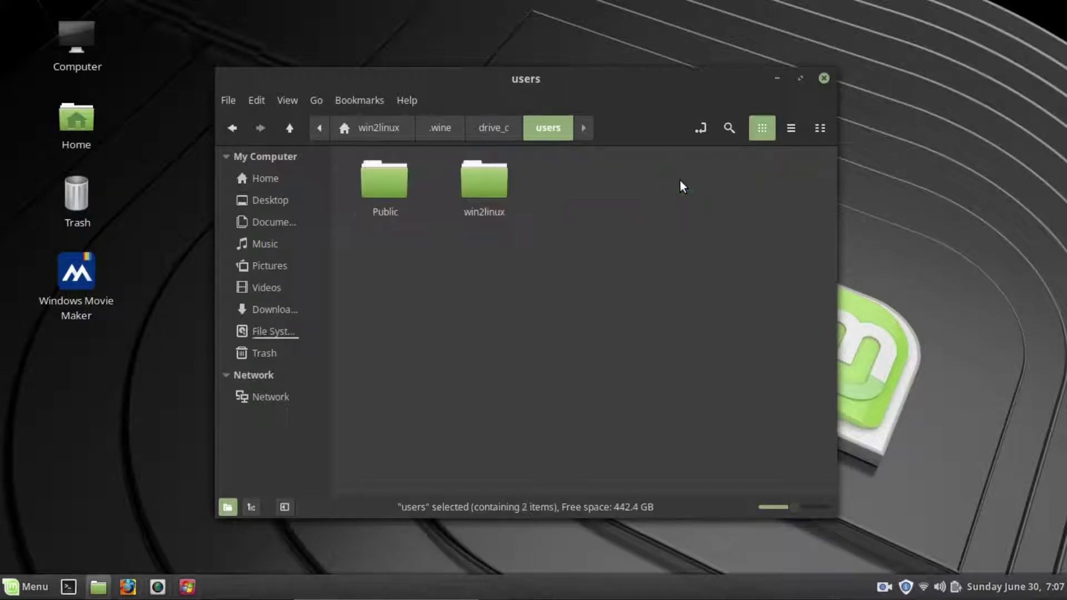
click(231, 133)
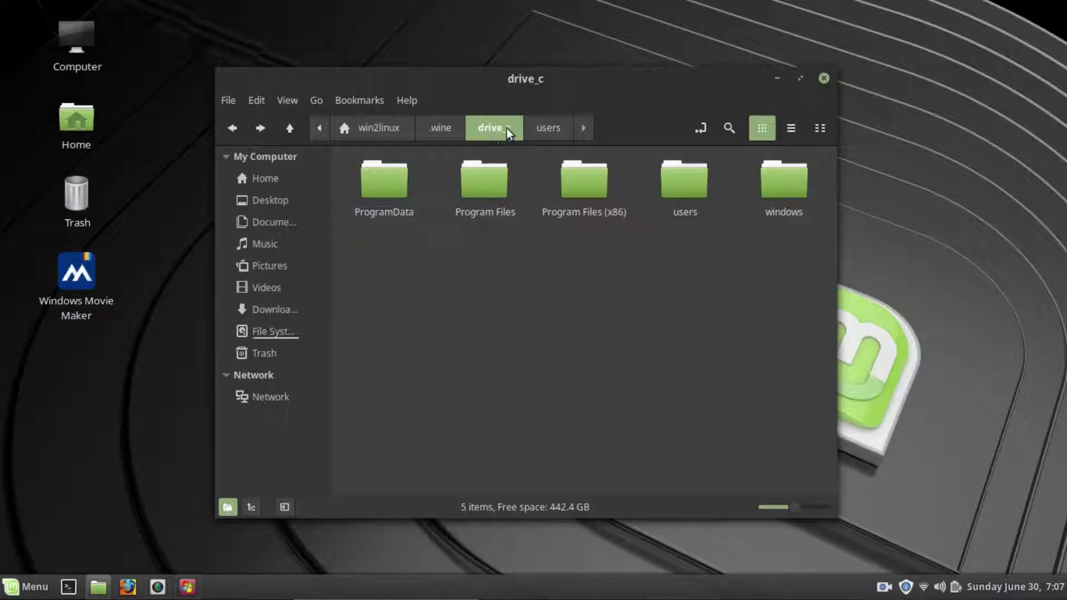
click(823, 79)
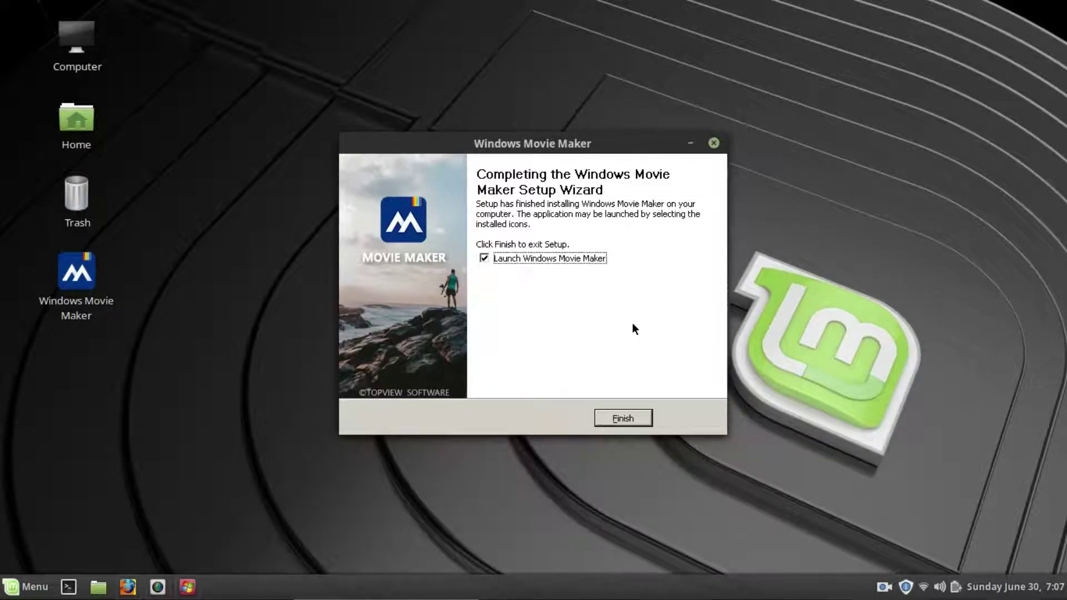
Finish the setup wizard with 'Launch Windows Movie Maker' left checked
click(237, 259)
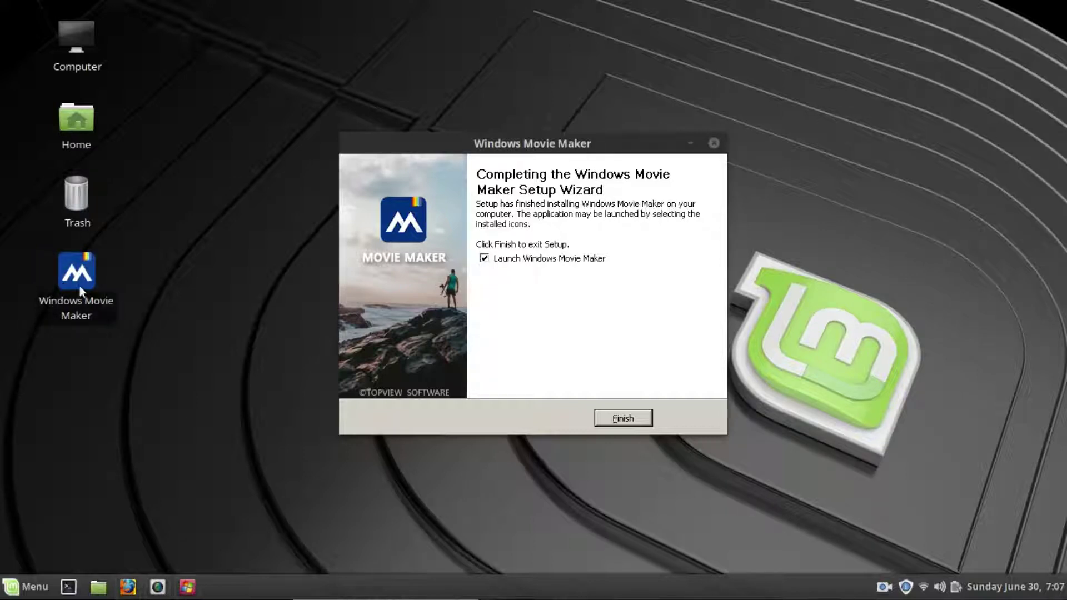
click(597, 328)
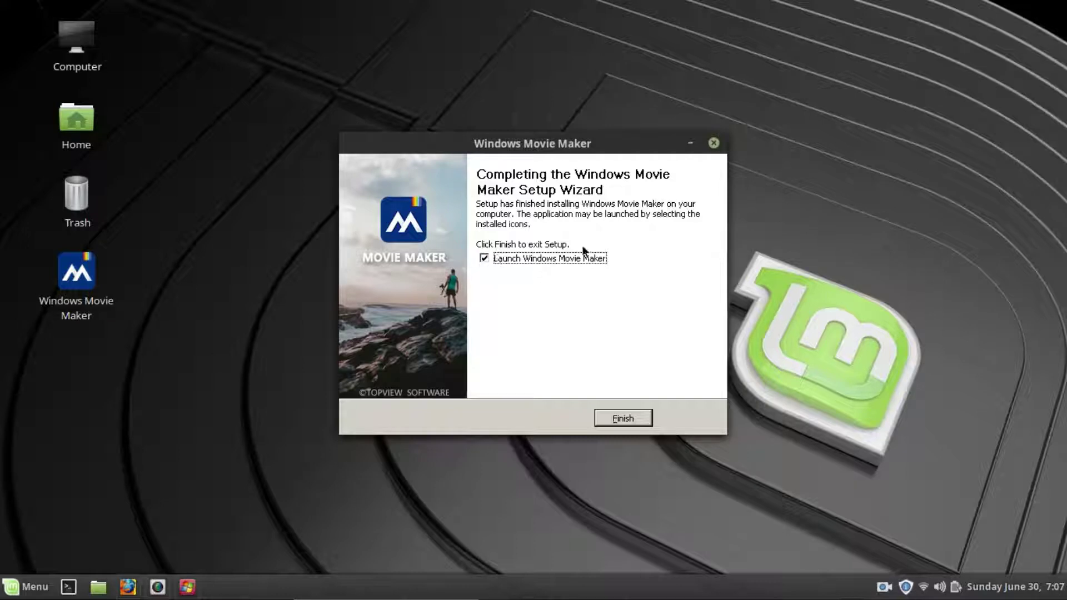
click(602, 423)
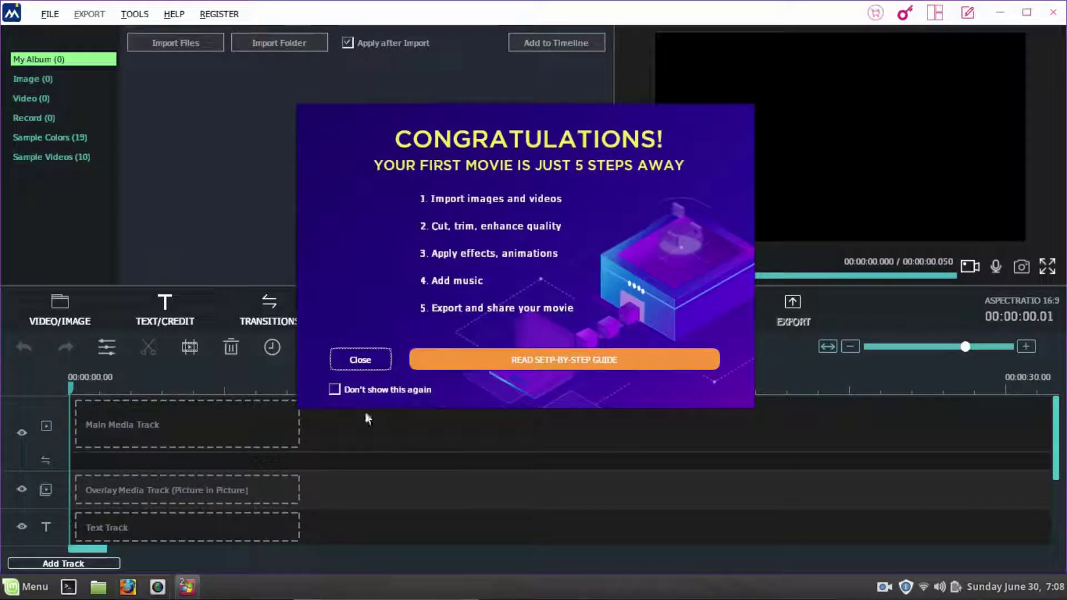
Disable and close the welcome tips, then quit Movie Maker choosing Later for registration
click(364, 393)
click(377, 360)
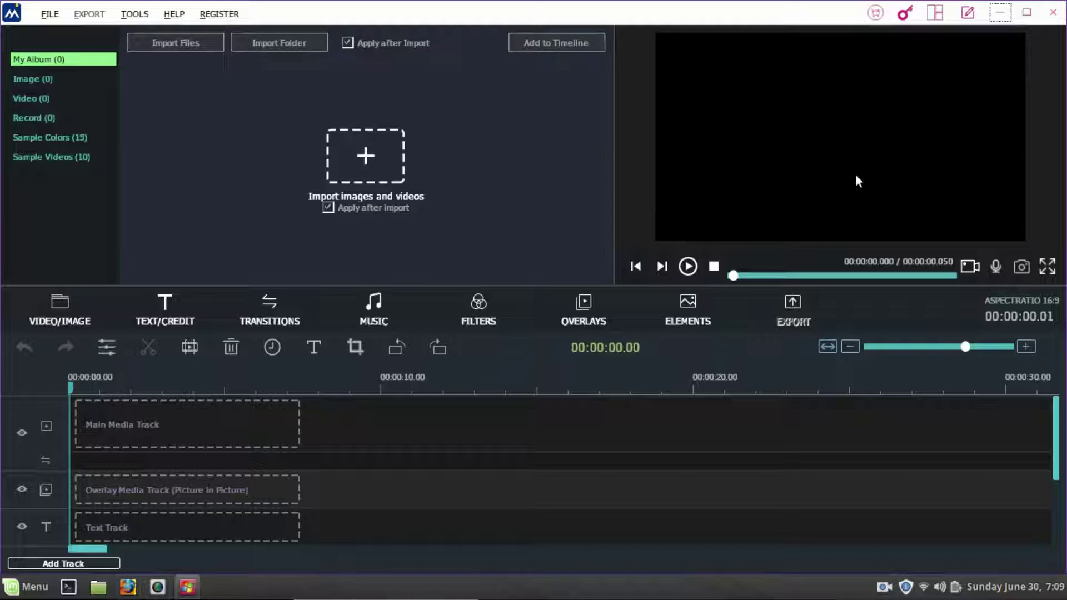
click(1054, 16)
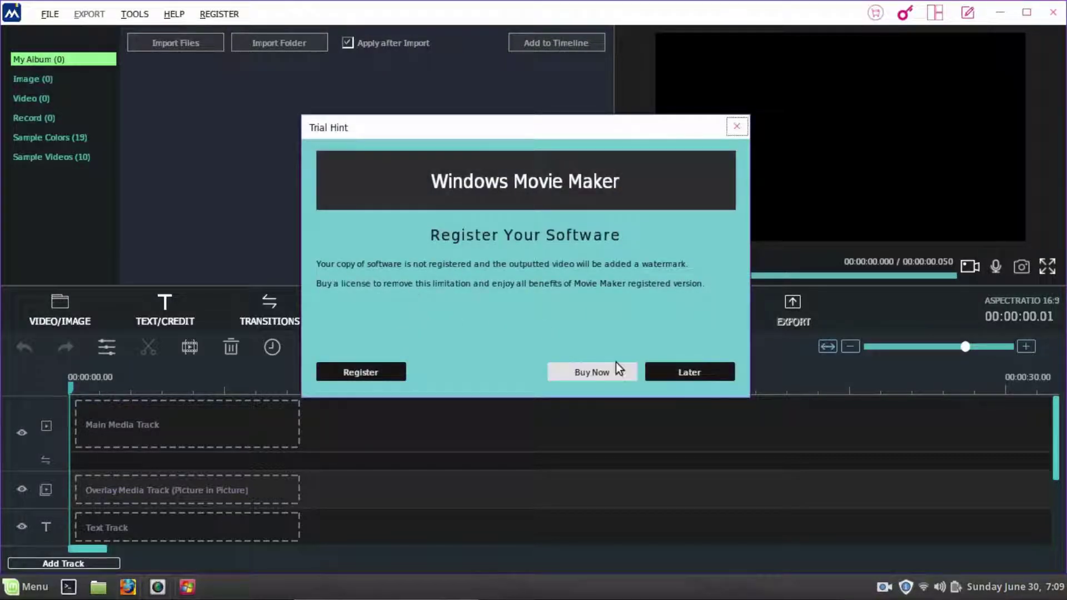
click(695, 369)
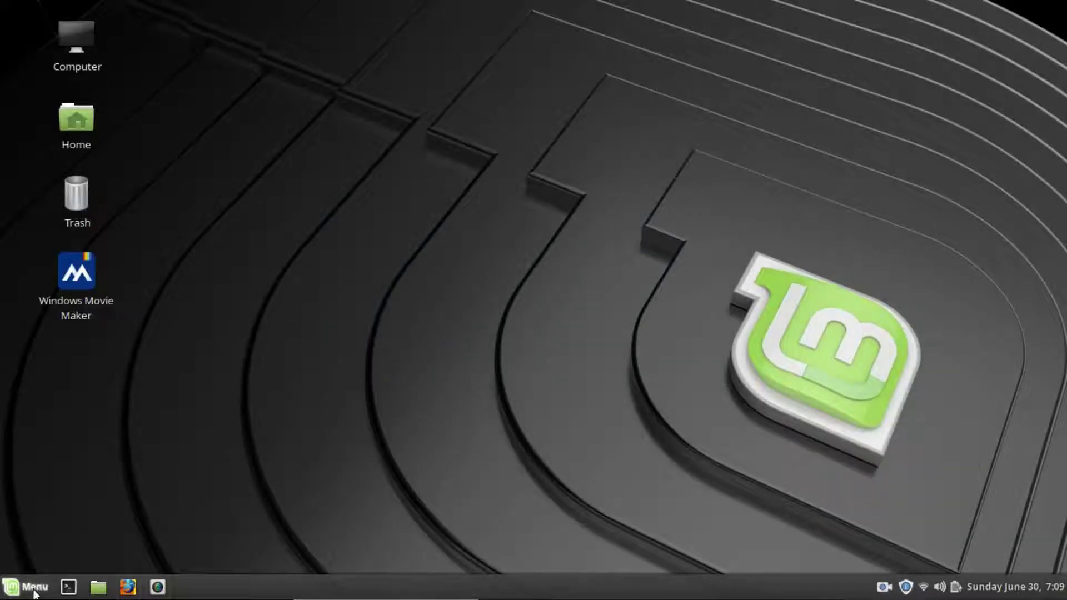
Find PlayOnLinux by searching 'play' in the Mint Menu and launch it
key(super)
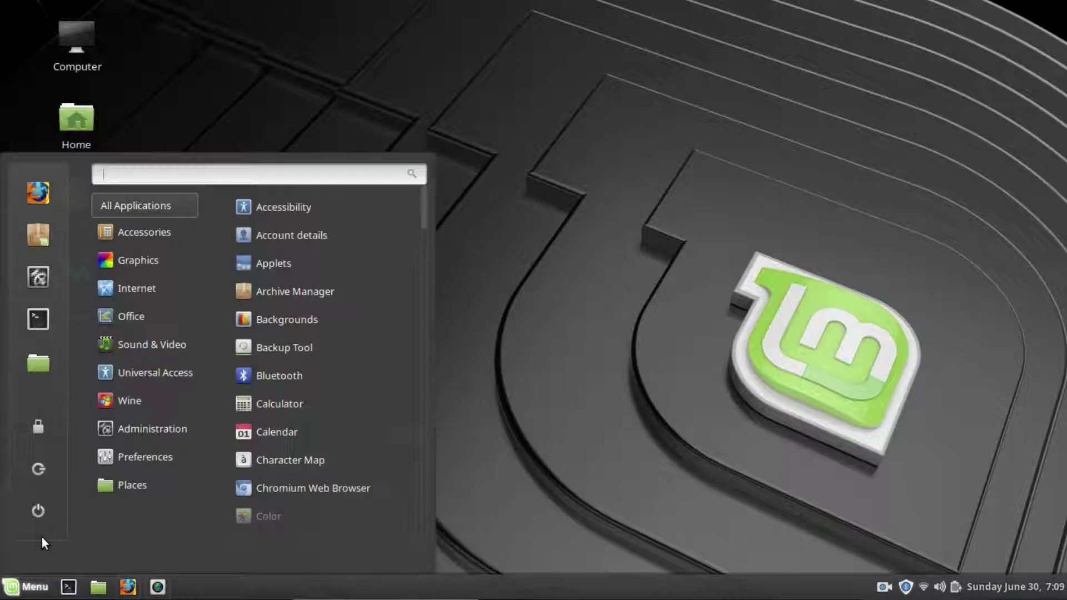
text(play)
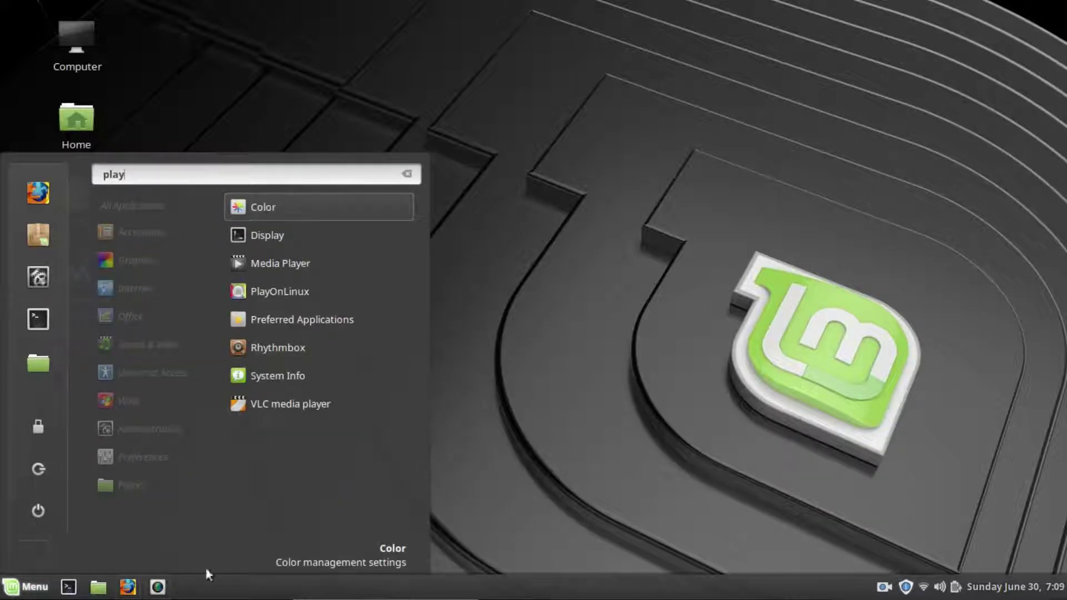
click(297, 299)
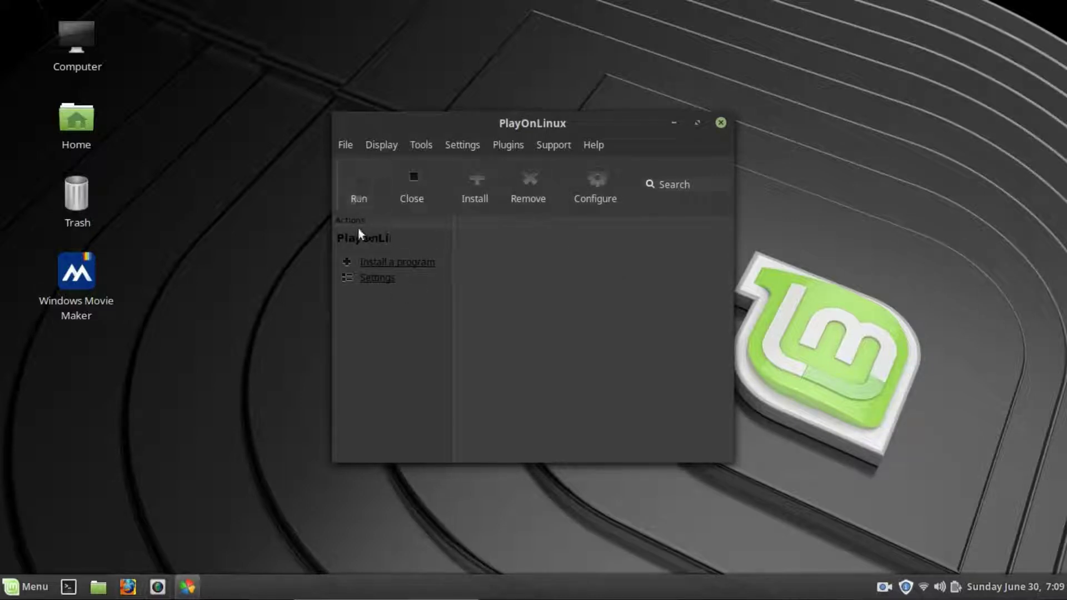
Open the PlayOnLinux install catalog and scroll through the Games category
click(483, 179)
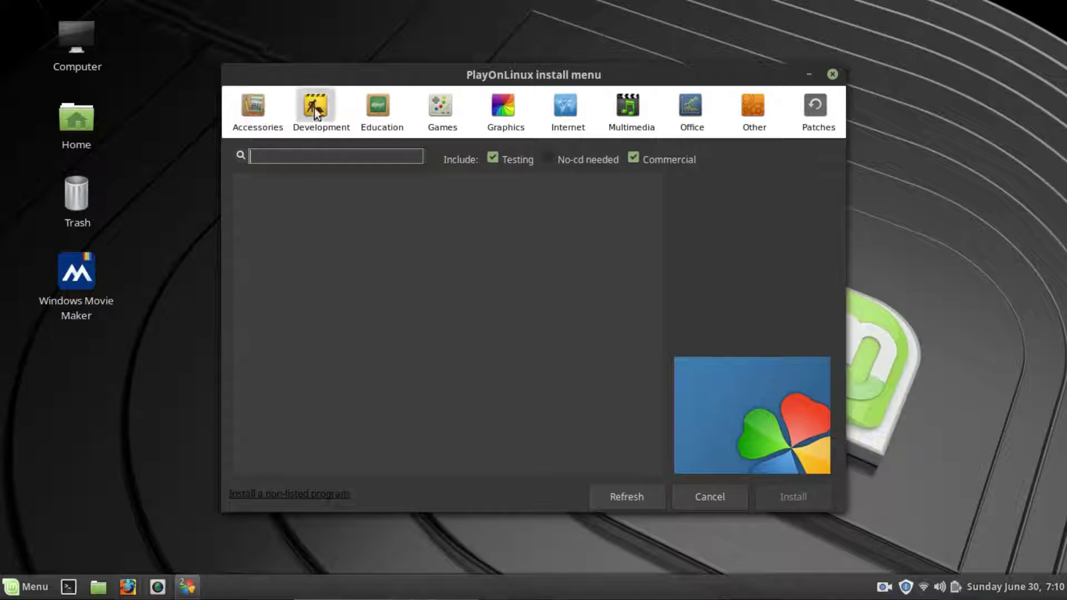
click(431, 110)
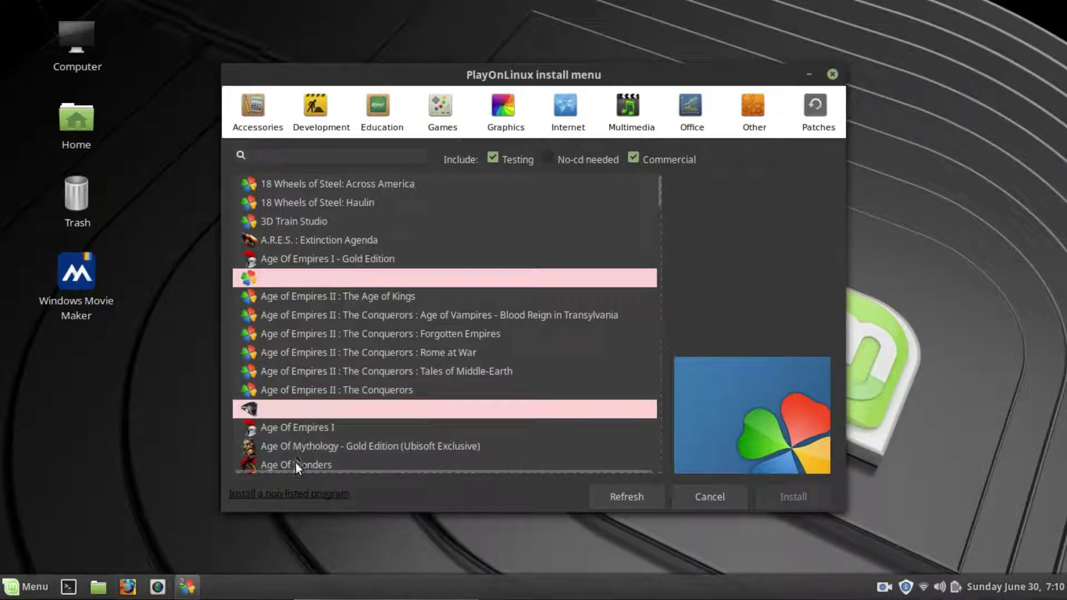
scroll(300, 373, down, 1)
scroll(300, 373, down, 10)
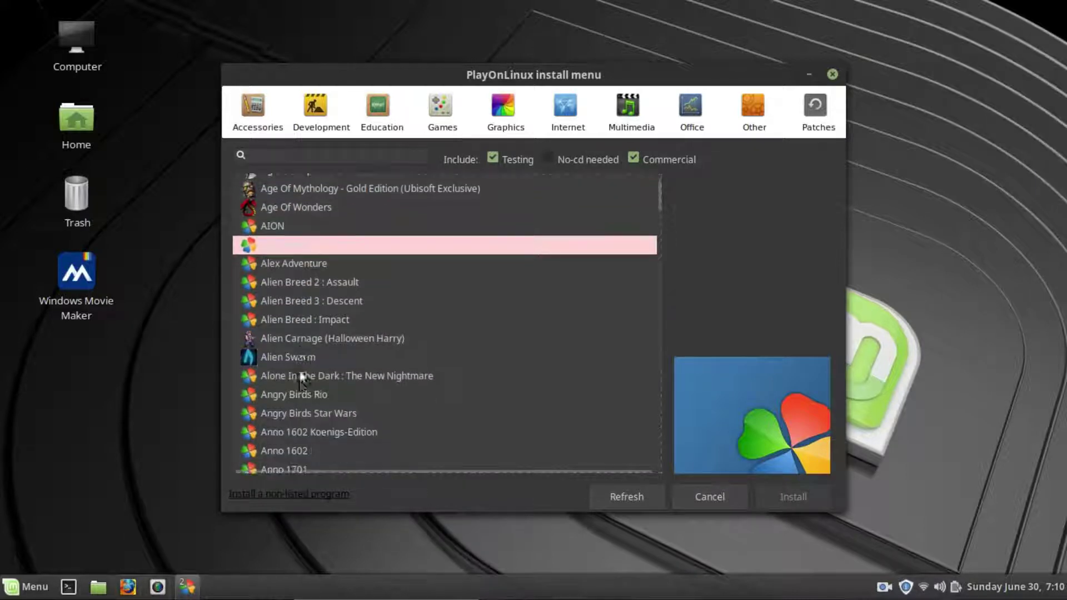
scroll(298, 362, up, 7)
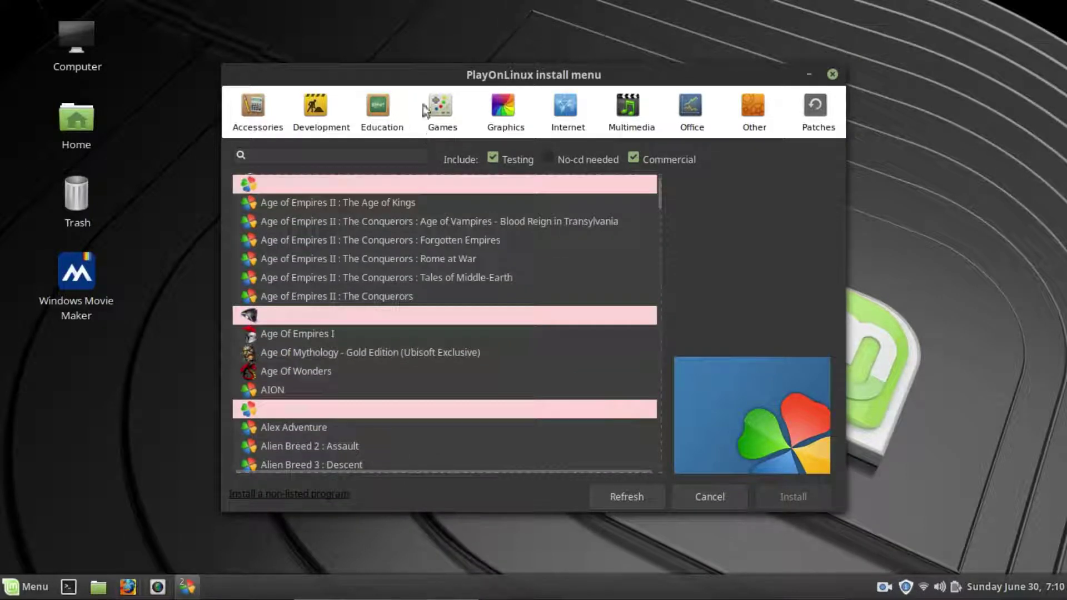
Browse Graphics programs, reading details of Photomatix Pro 4.2.7 and Reshade Image Enlarger
click(504, 110)
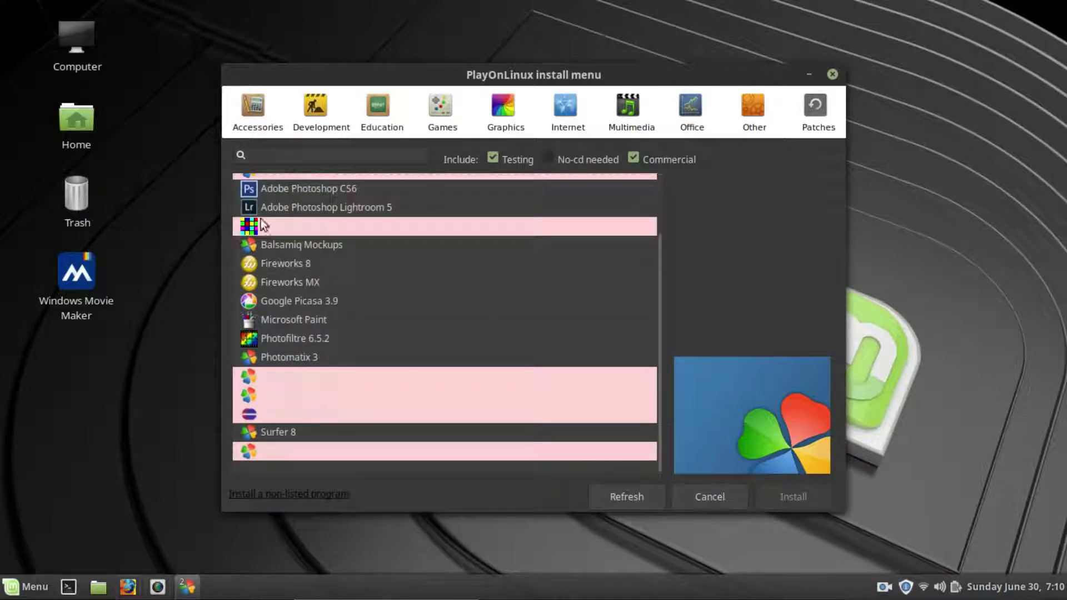
click(342, 381)
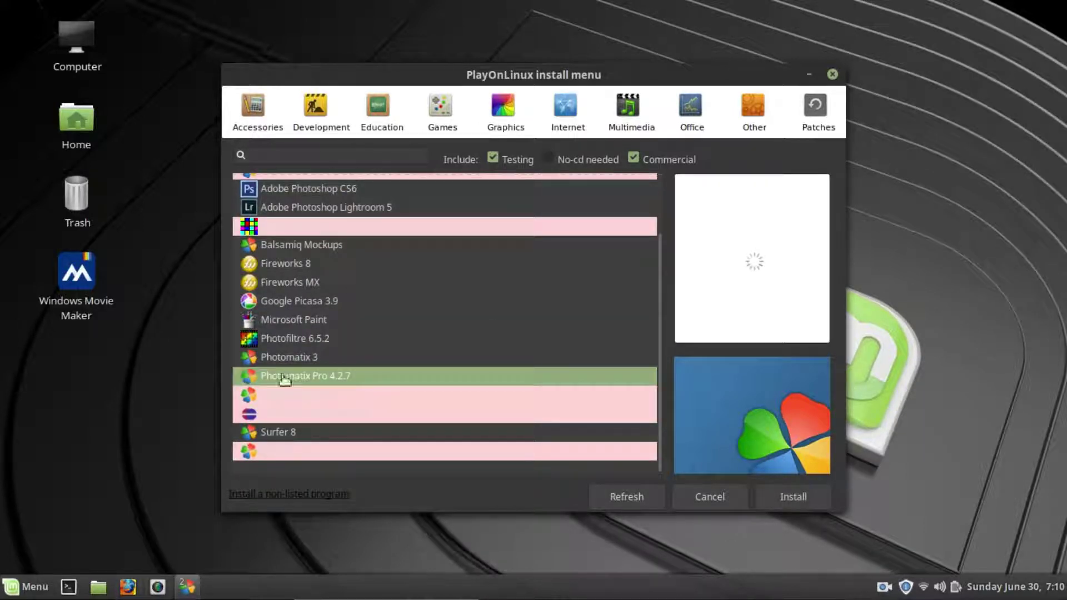
click(365, 414)
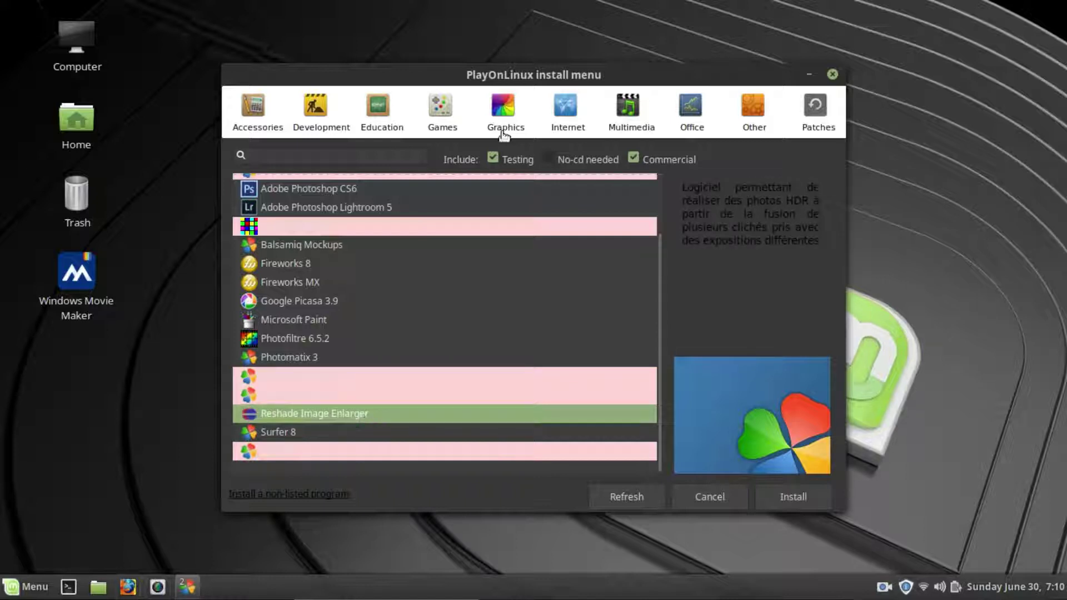
Scroll through the Internet and Multimedia program lists, ending on the Office category
click(563, 119)
scroll(312, 270, down, 2)
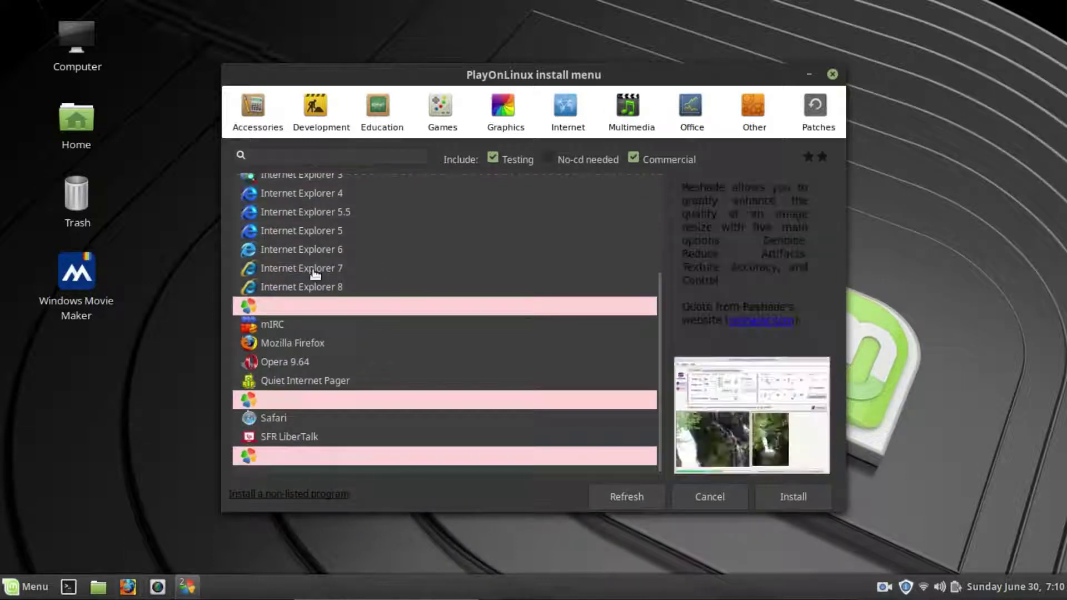
scroll(314, 282, up, 2)
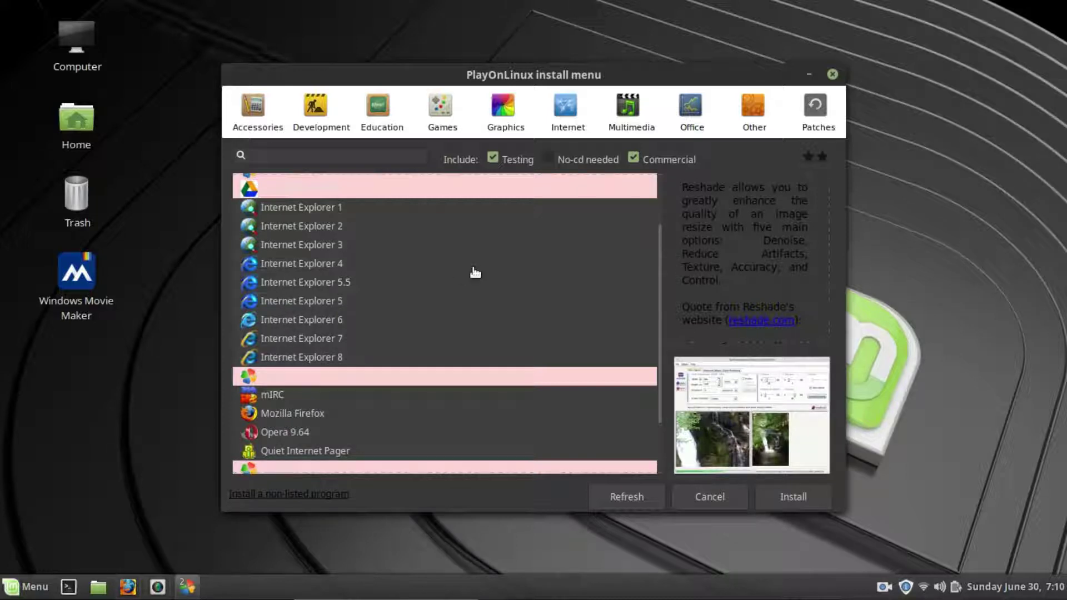
click(627, 108)
scroll(484, 246, down, 3)
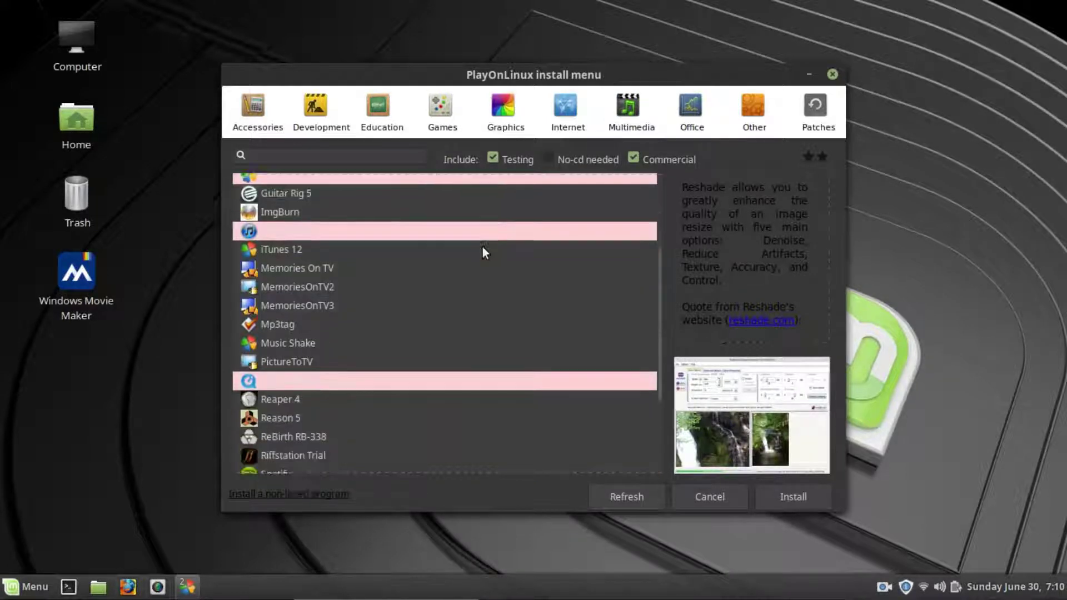
scroll(482, 248, up, 2)
scroll(482, 249, down, 3)
scroll(483, 249, up, 5)
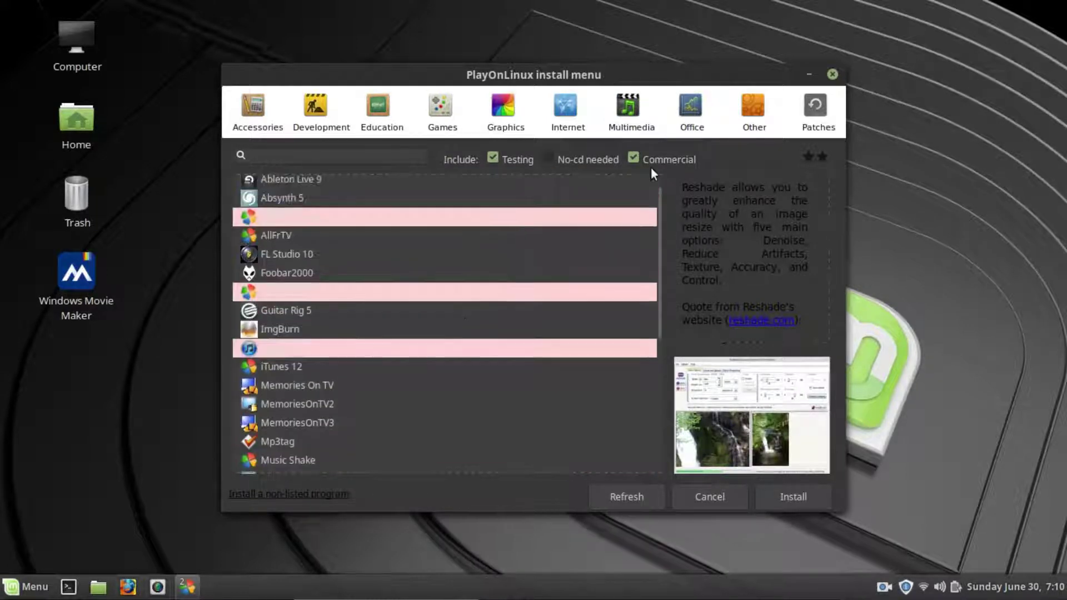
click(688, 122)
Read details of Office entries including Microsoft Office 2010, 2016, Codacod and Adobe Acrobat Reader DC
scroll(396, 331, down, 4)
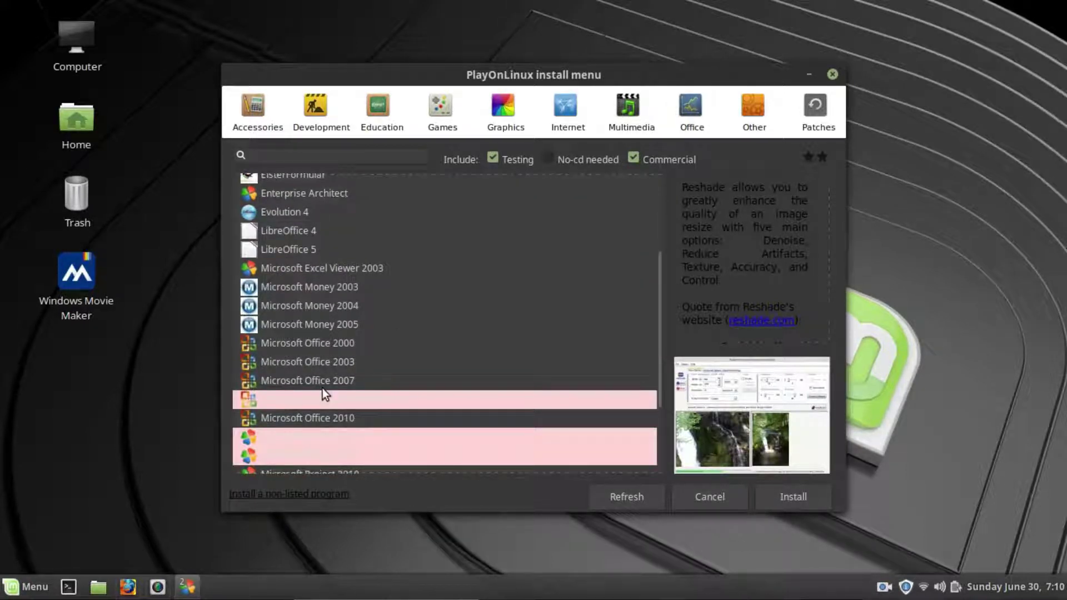
click(321, 402)
click(329, 425)
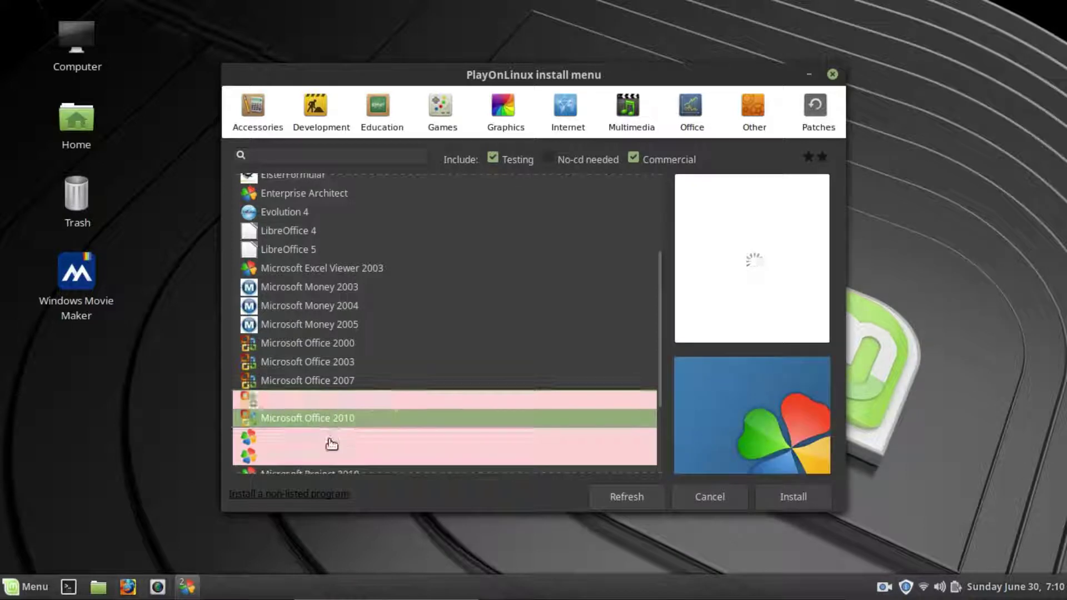
click(330, 441)
click(330, 462)
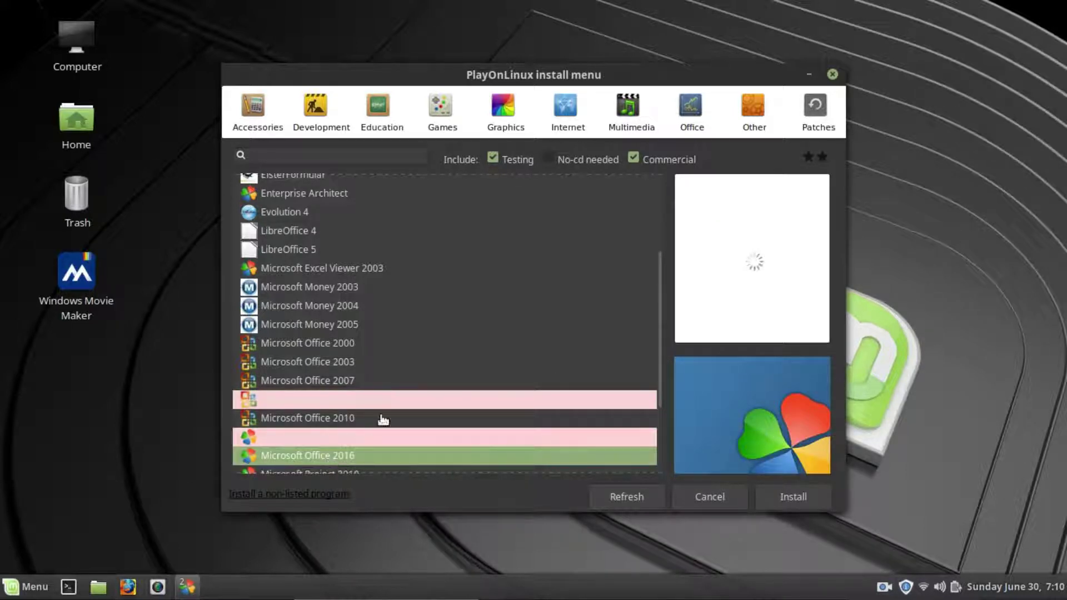
scroll(361, 437, down, 1)
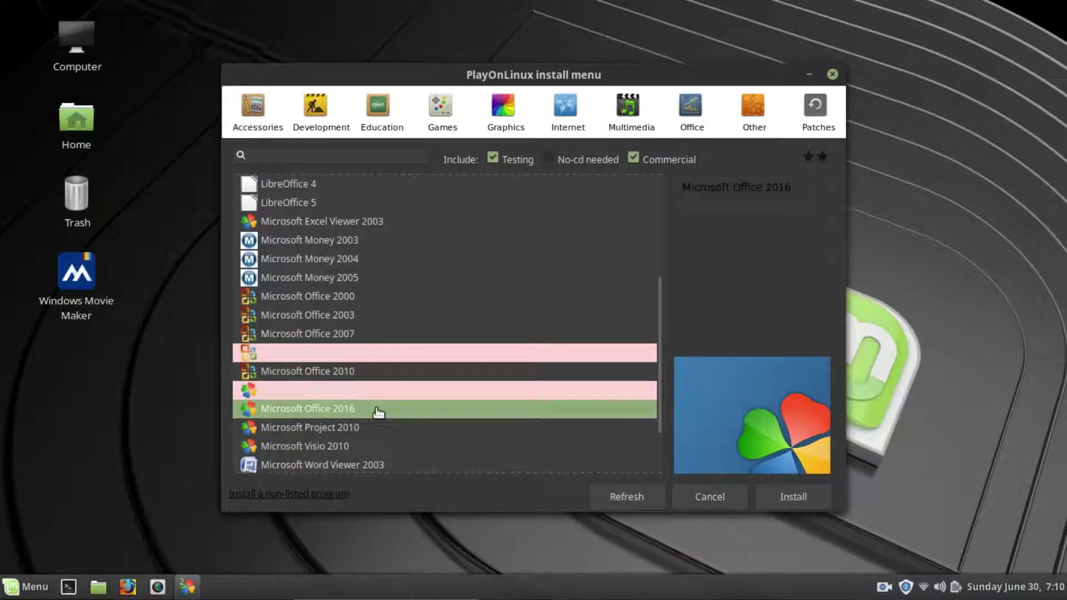
scroll(378, 411, up, 5)
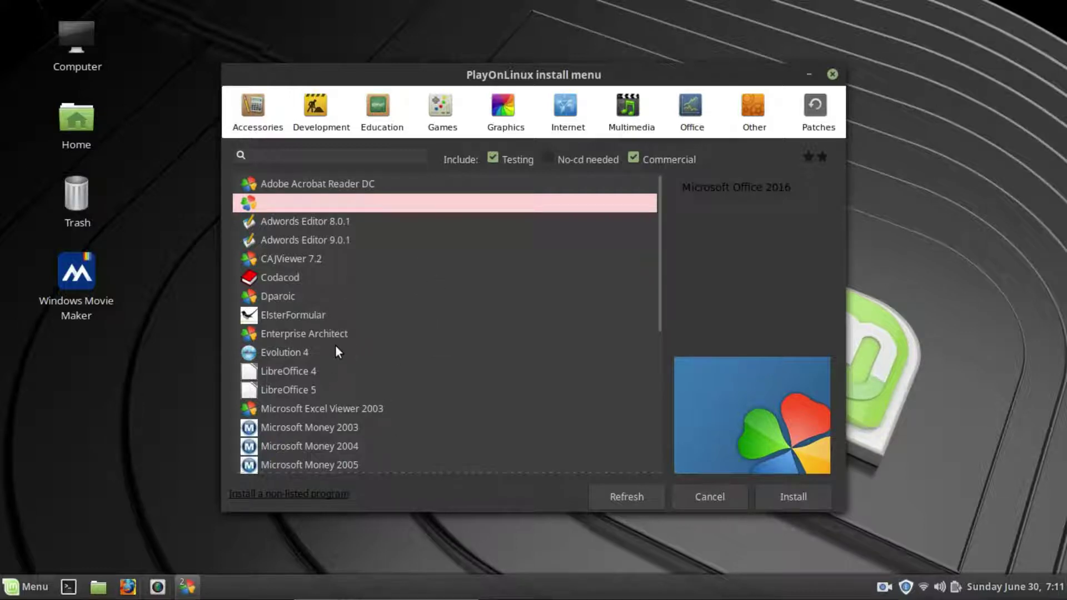
click(279, 279)
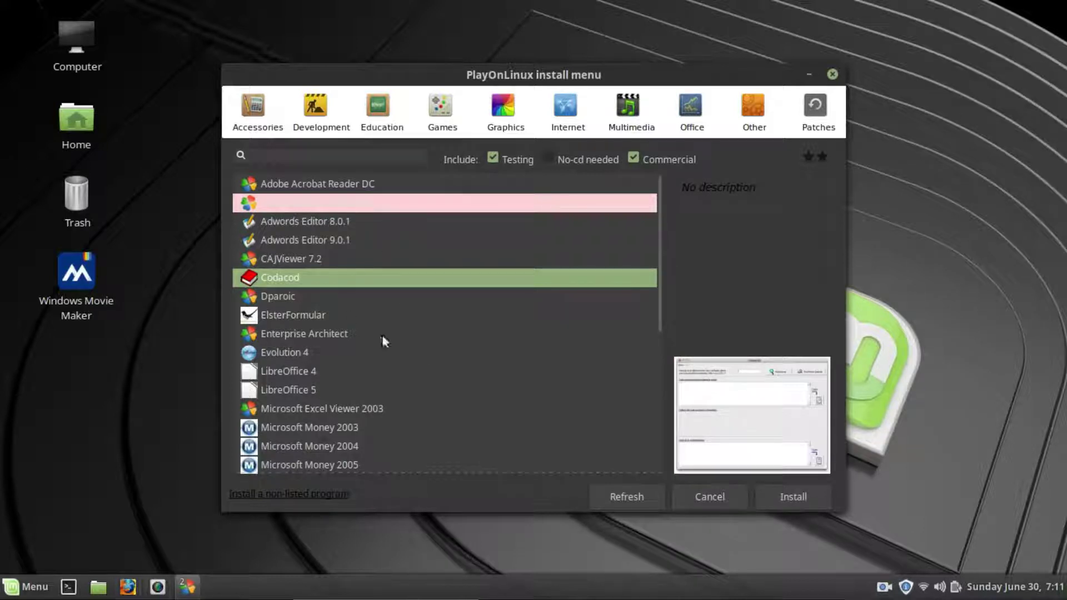
click(353, 191)
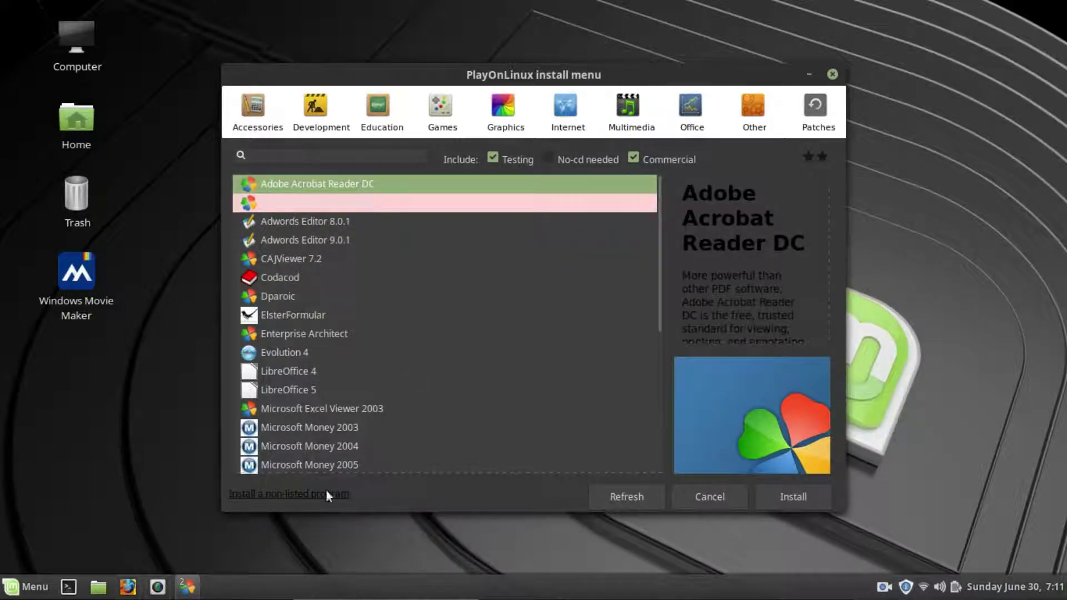
scroll(335, 295, down, 5)
scroll(311, 261, up, 3)
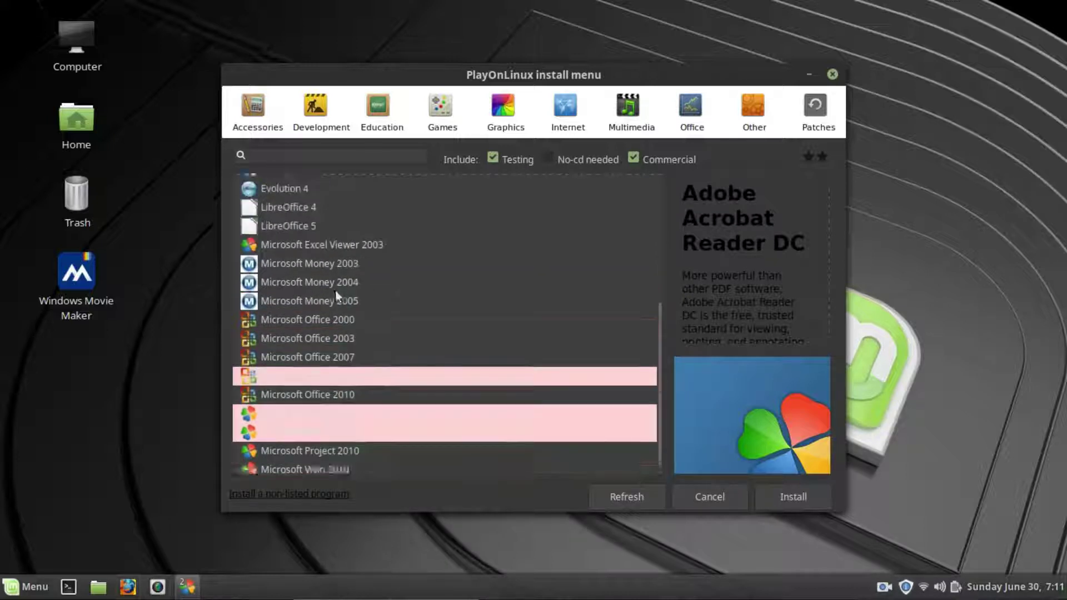
Browse the Accessories, Development and Education program categories
click(266, 119)
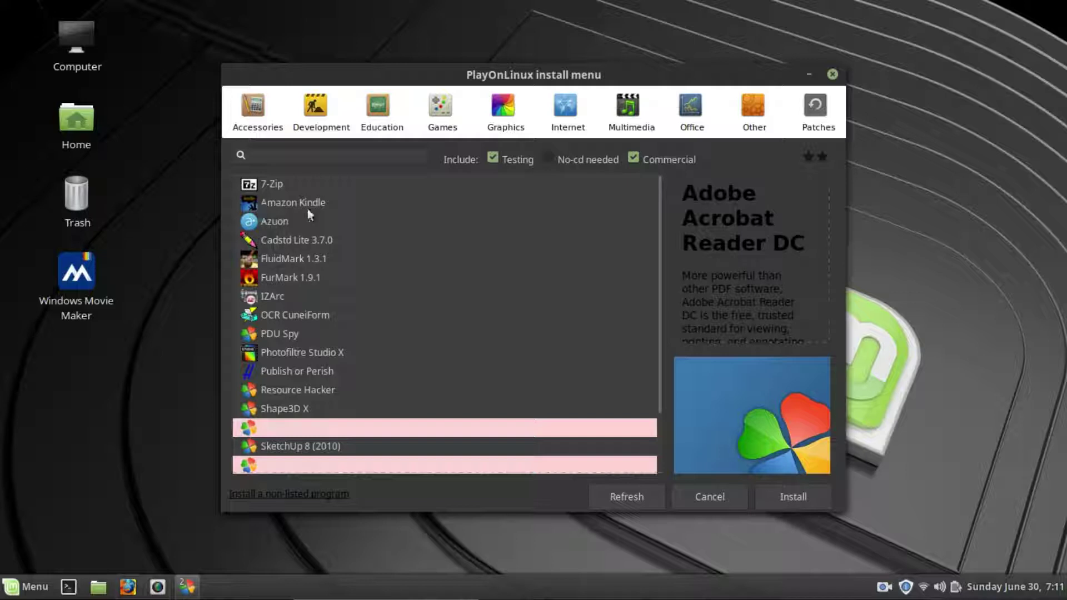
scroll(359, 285, down, 3)
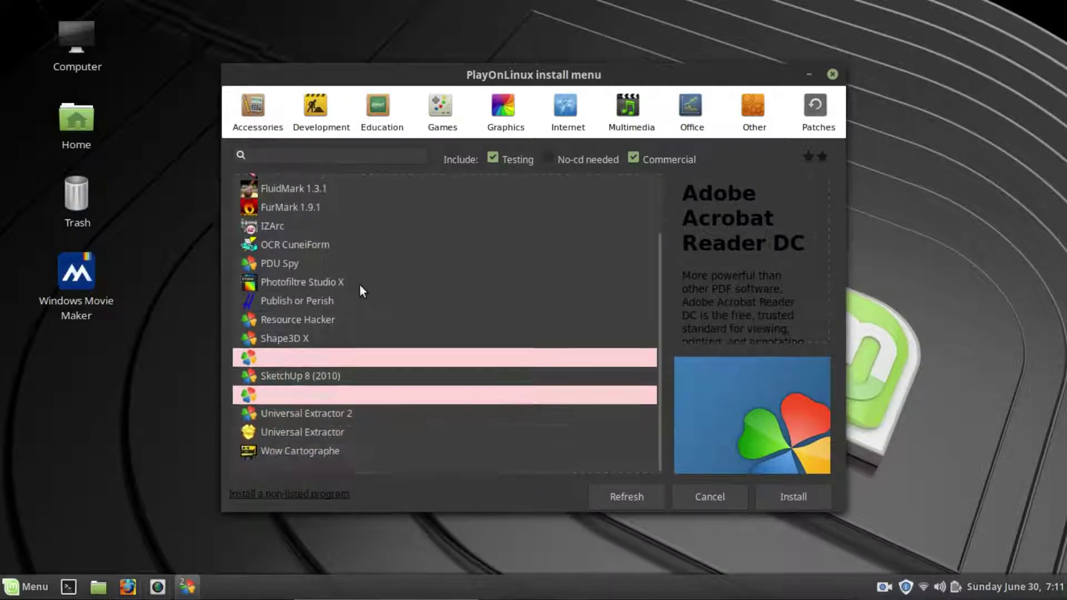
scroll(359, 285, up, 3)
click(327, 99)
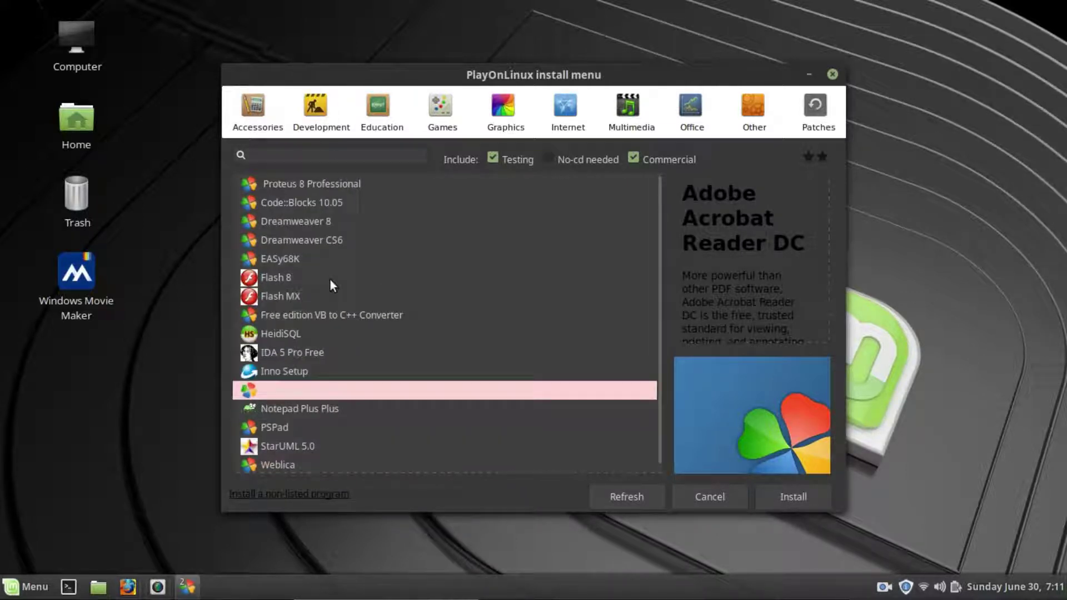
click(376, 114)
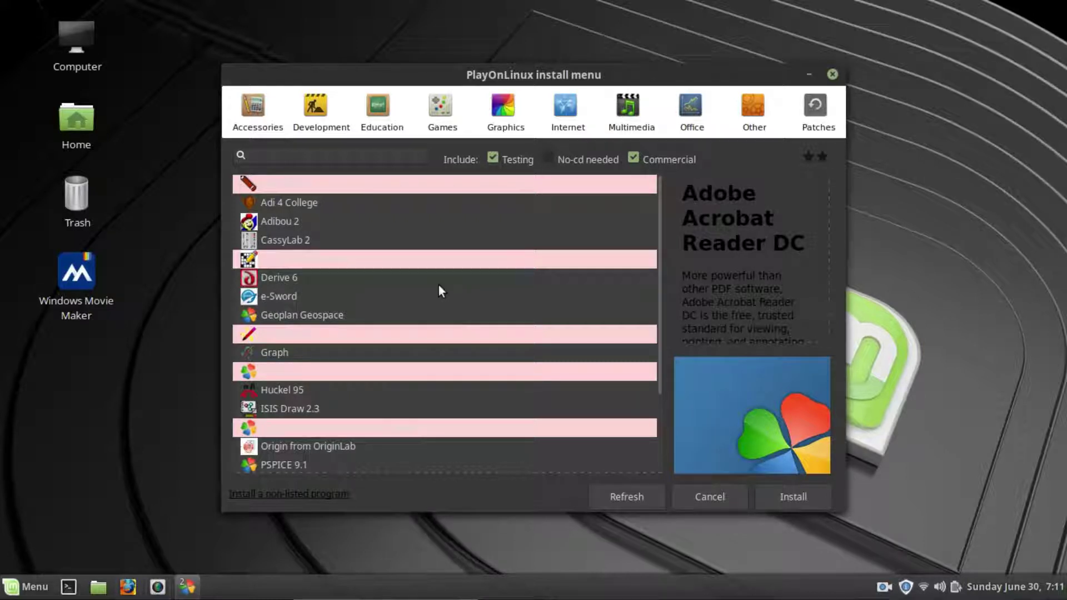
click(832, 75)
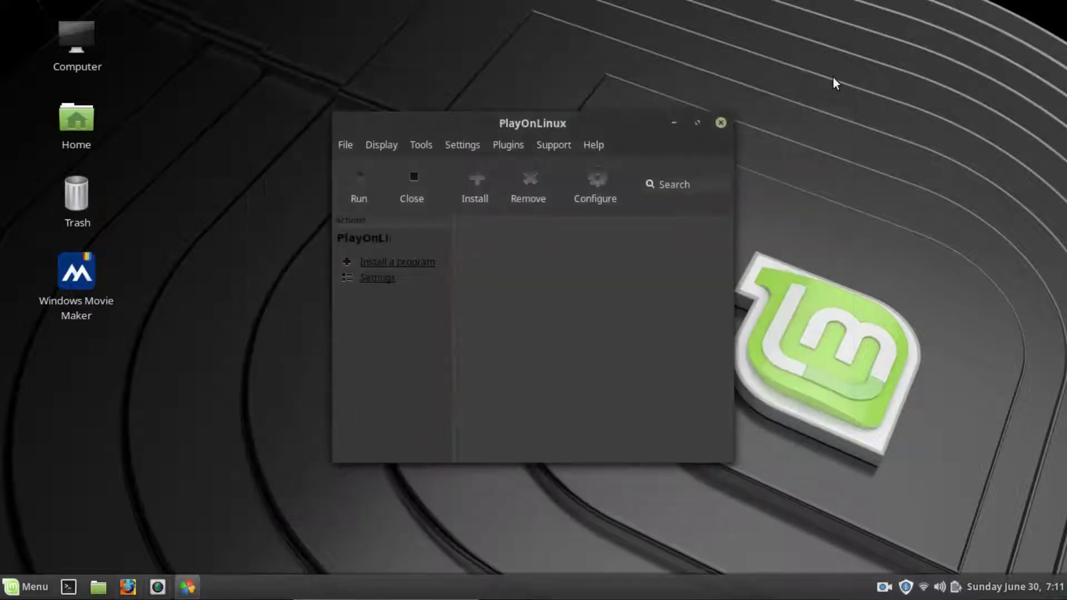